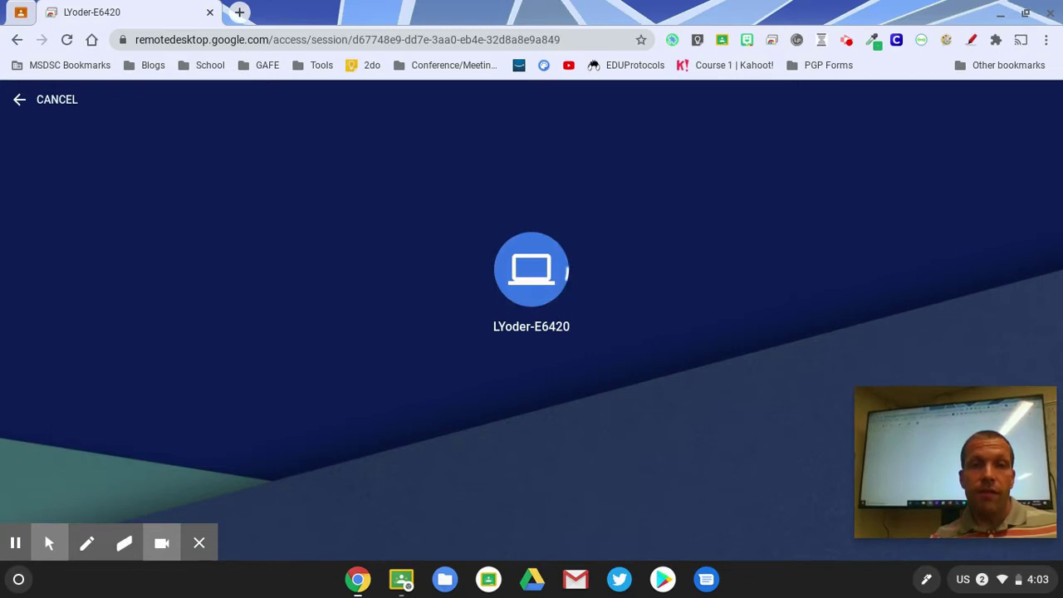
Hide the screen recorder's annotation tools and move the desktop-sharing notice out of the way.
{"action": "left_click", "coordinate": [308, 391]}
{"action": "mouse_move", "coordinate": [207, 539]}
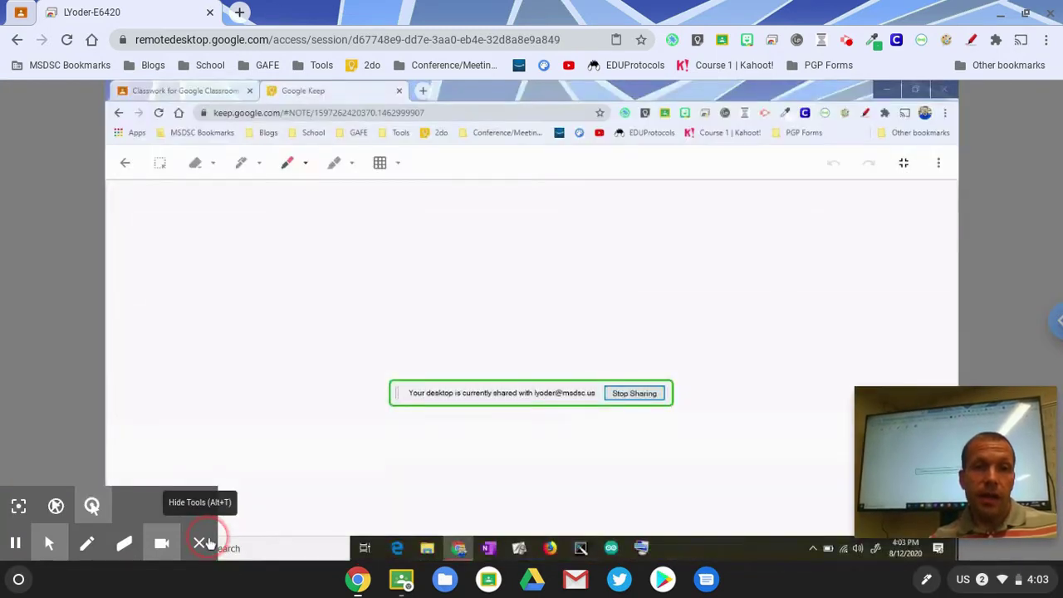
{"action": "left_click", "coordinate": [200, 543]}
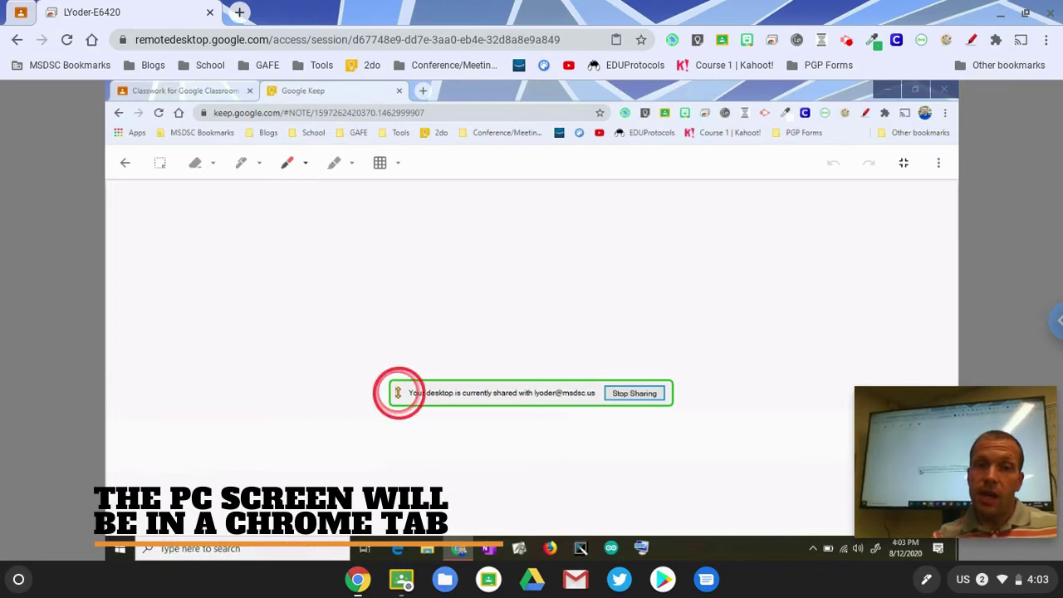
{"action": "left_click_drag", "start_coordinate": [400, 384], "coordinate": [461, 532]}
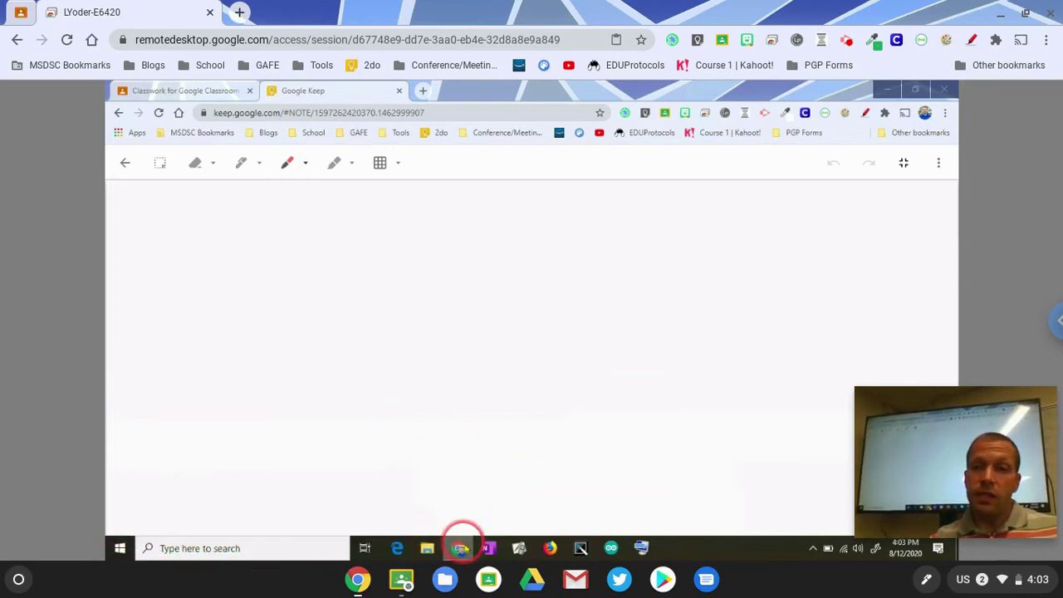
Draw a red zigzag on the blank Google Keep canvas on the remote PC.
{"action": "mouse_move", "coordinate": [461, 538]}
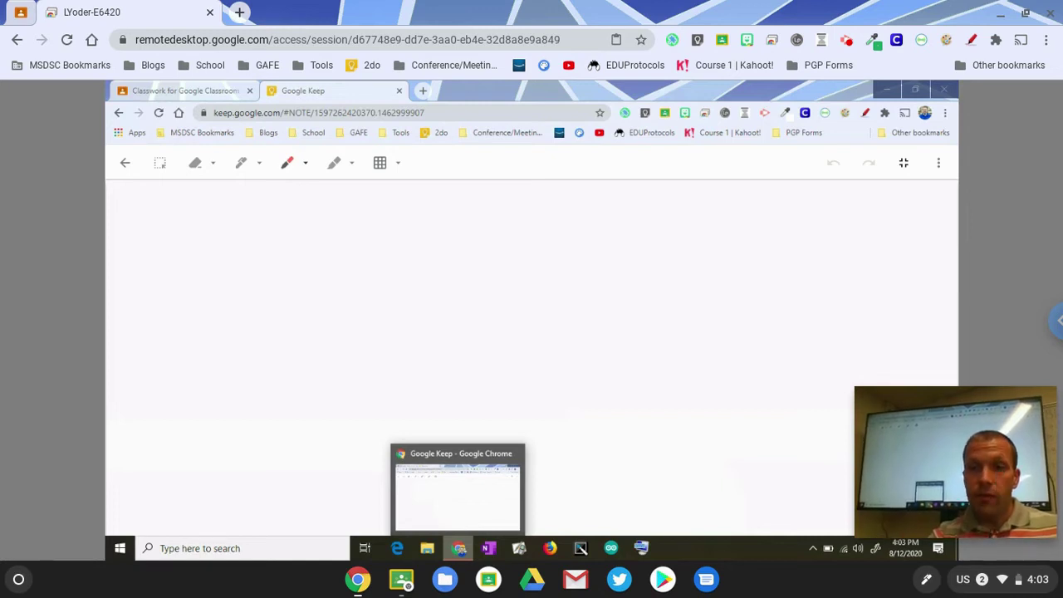
{"action": "mouse_move", "coordinate": [283, 261]}
{"action": "left_mouse_down"}
{"action": "mouse_move", "coordinate": [499, 323]}
{"action": "mouse_move", "coordinate": [497, 332]}
{"action": "left_mouse_up"}
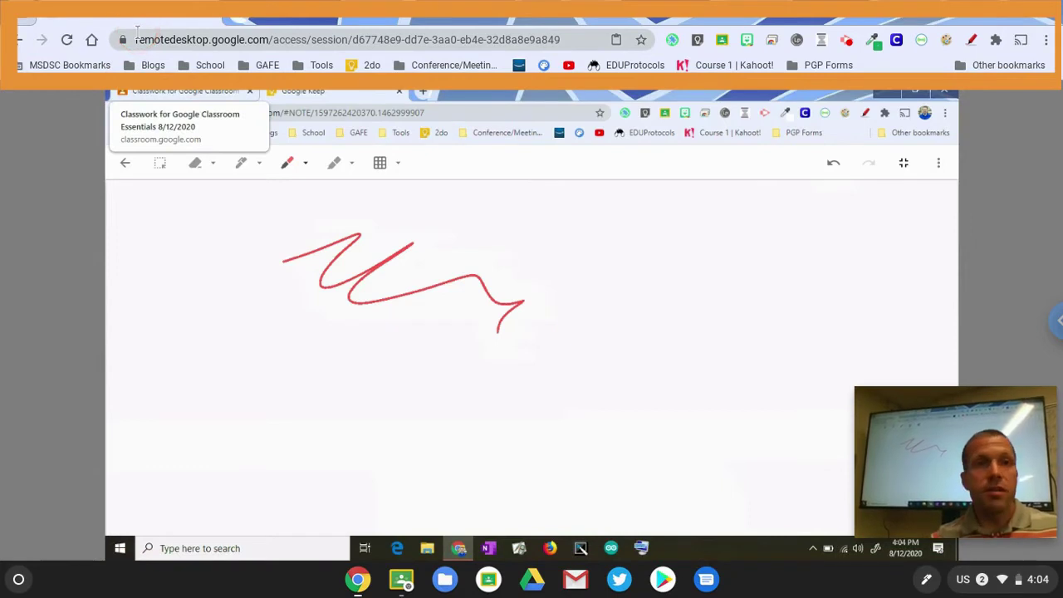
{"action": "left_click", "coordinate": [86, 15]}
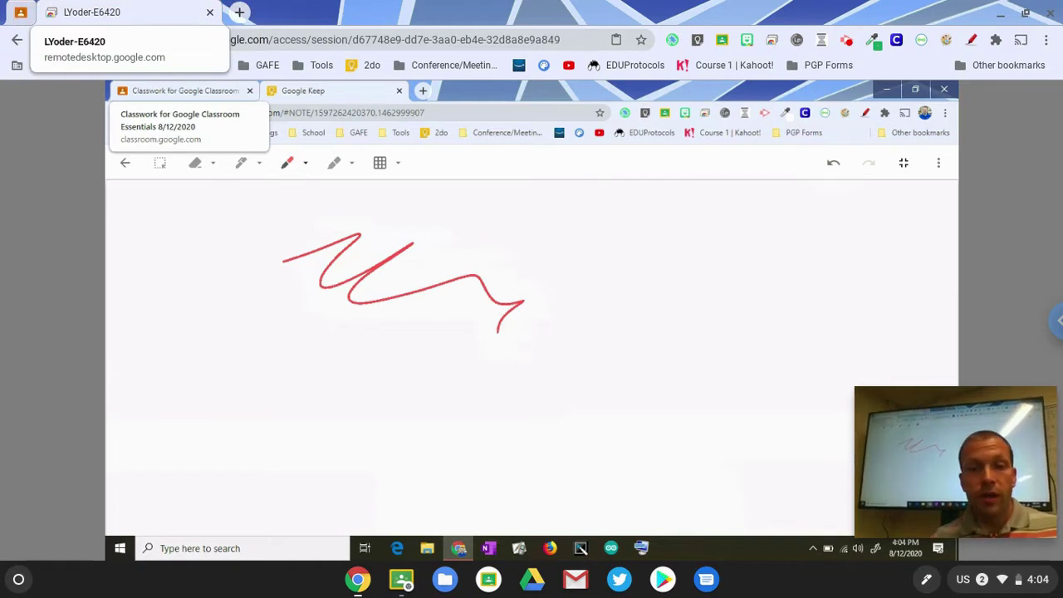
Open the class's Meet link from Google Classroom to reach meeting bxr4mrhlwj's pre-join page.
{"action": "left_click", "coordinate": [20, 11]}
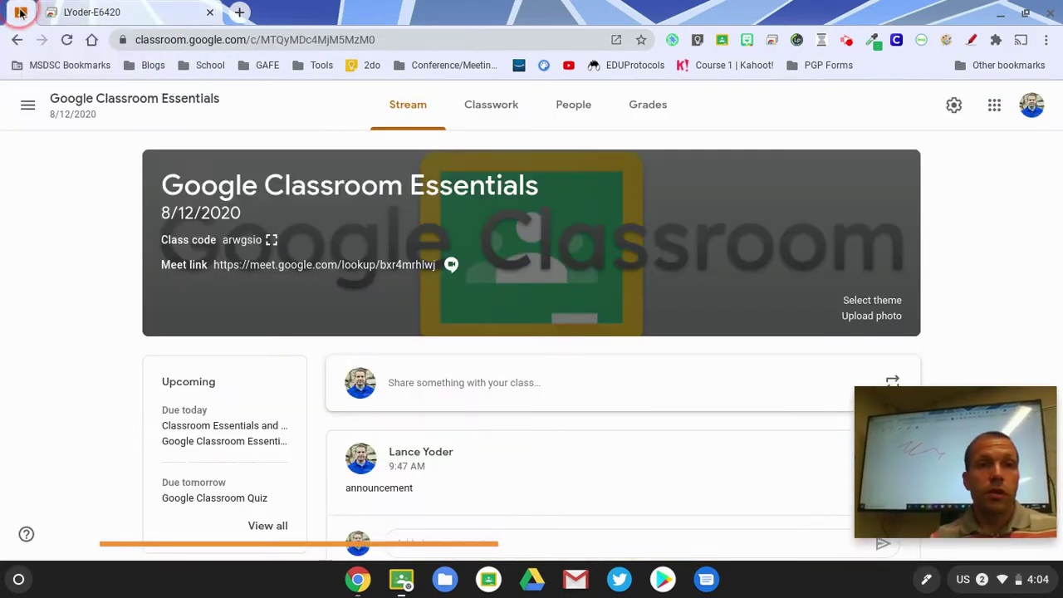
{"action": "left_click", "coordinate": [237, 269]}
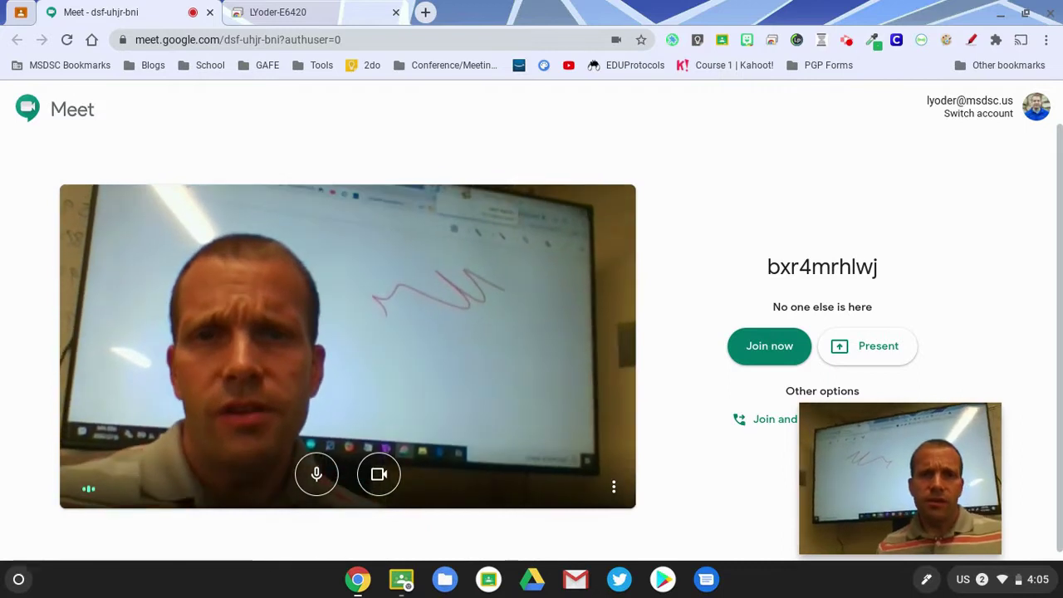
{"action": "left_click", "coordinate": [384, 474]}
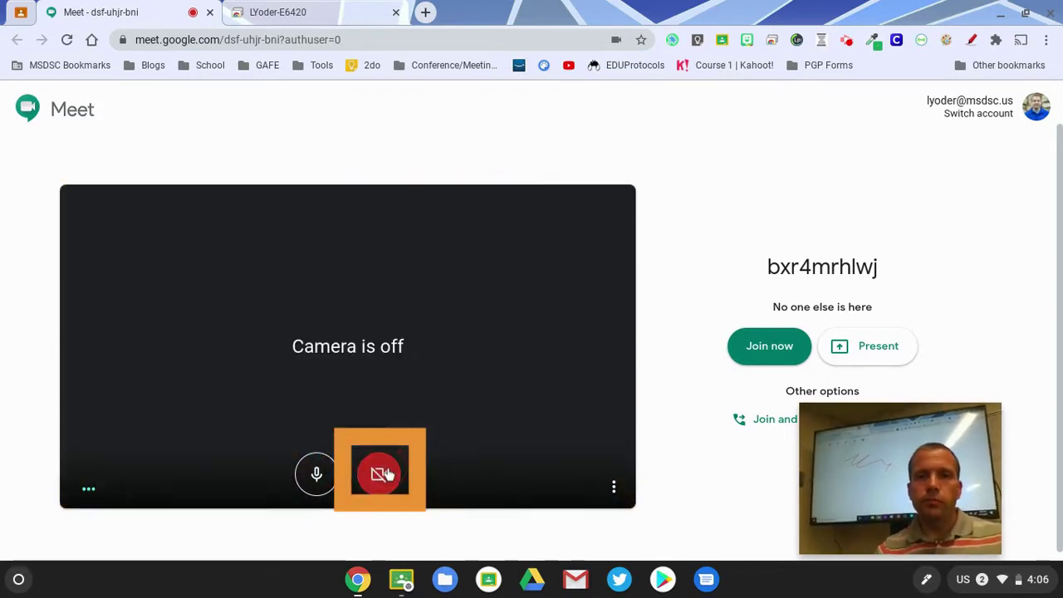
{"action": "key", "text": "shift+Tab"}
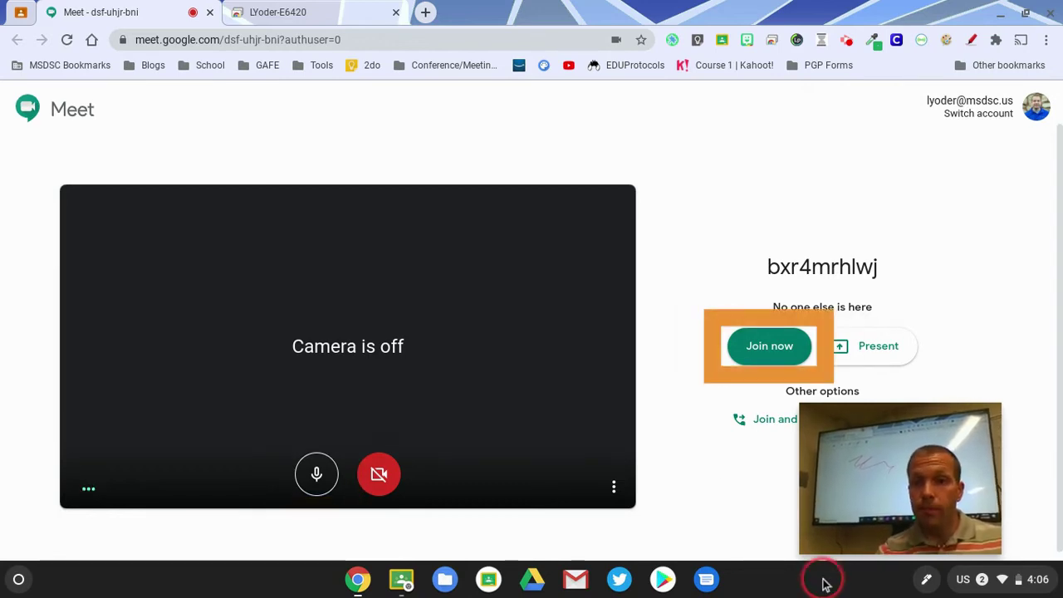
{"action": "left_click", "coordinate": [760, 351]}
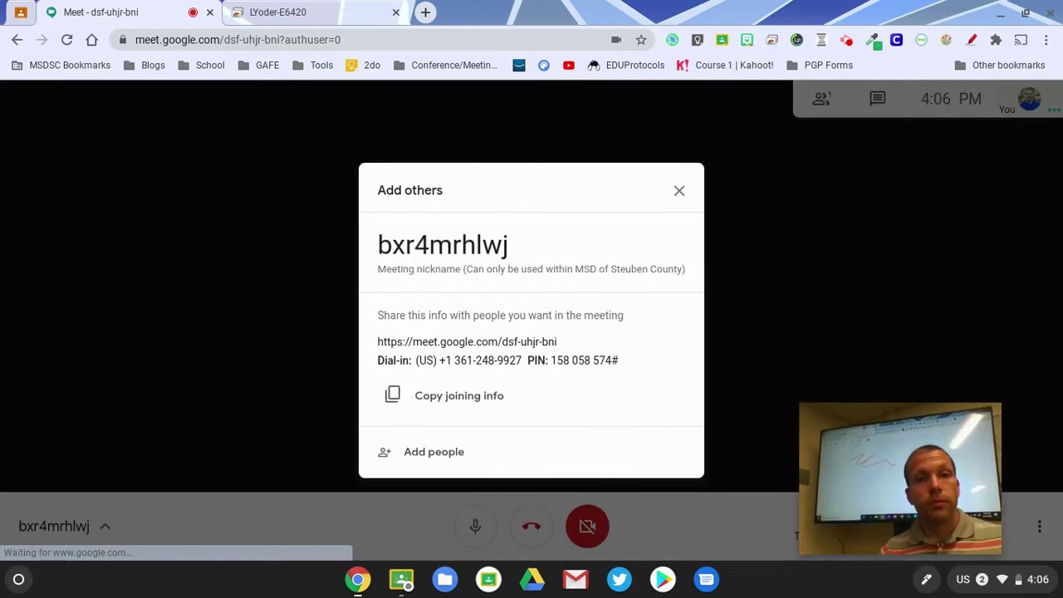
{"action": "left_click", "coordinate": [677, 198]}
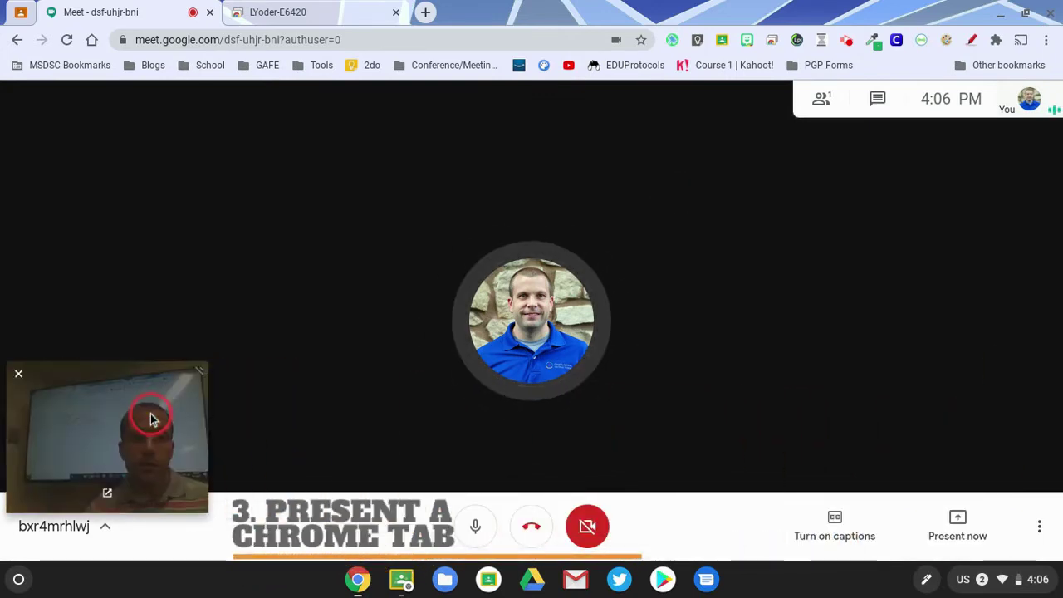
Present the remote desktop Chrome tab and draw a second red zigzag right of the first.
{"action": "left_click", "coordinate": [676, 480]}
{"action": "left_click", "coordinate": [978, 512]}
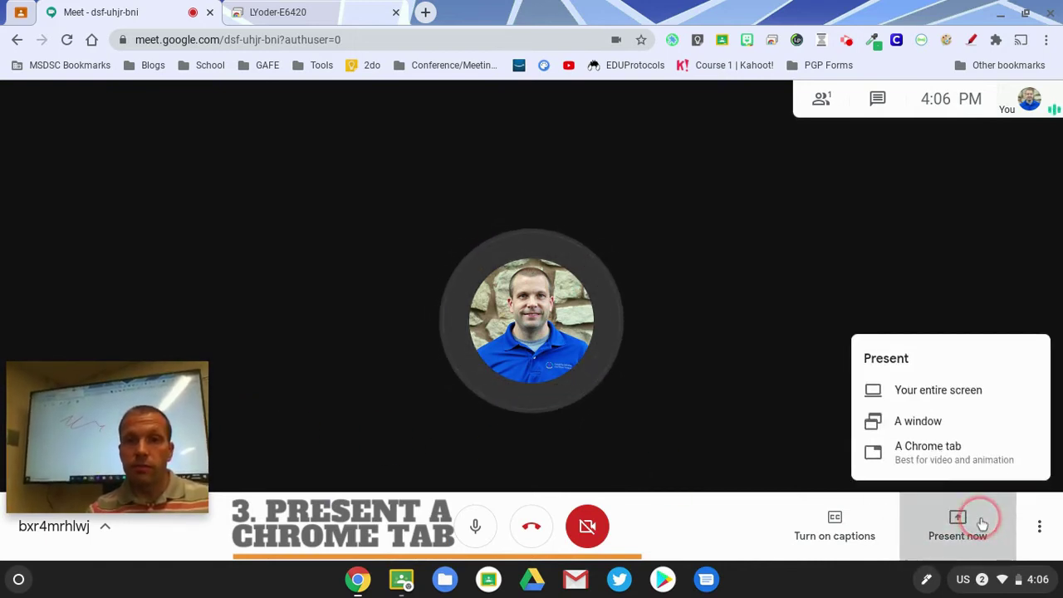
{"action": "left_click", "coordinate": [937, 453]}
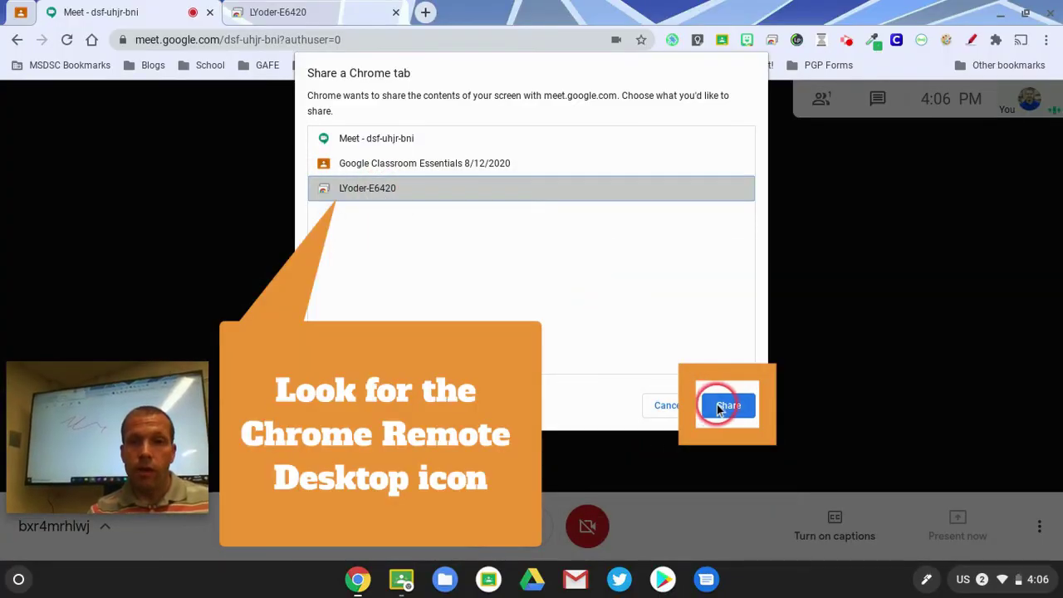
{"action": "left_click", "coordinate": [719, 404]}
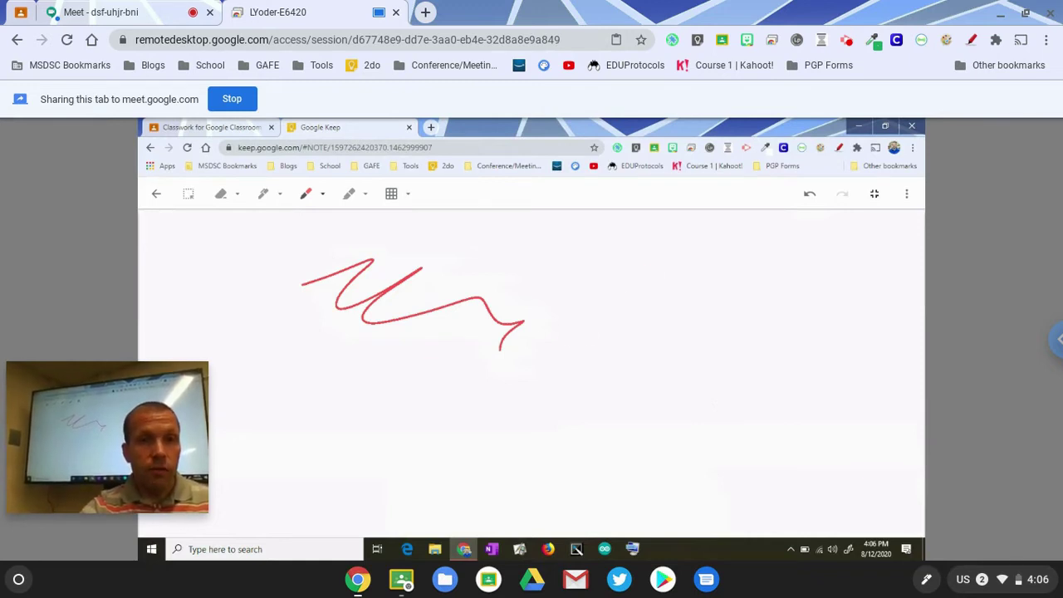
{"action": "mouse_move", "coordinate": [651, 270]}
{"action": "left_mouse_down"}
{"action": "mouse_move", "coordinate": [671, 373]}
{"action": "mouse_move", "coordinate": [701, 399]}
{"action": "left_mouse_up"}
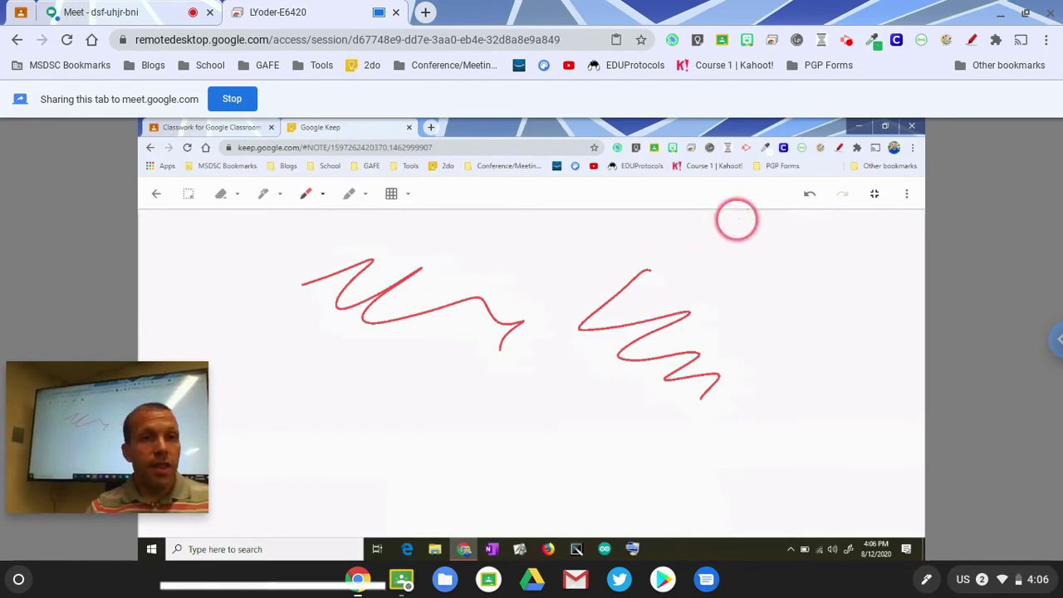
Record the meeting, accept the consent notice, and go back to the remote desktop tab.
{"action": "left_click", "coordinate": [125, 12]}
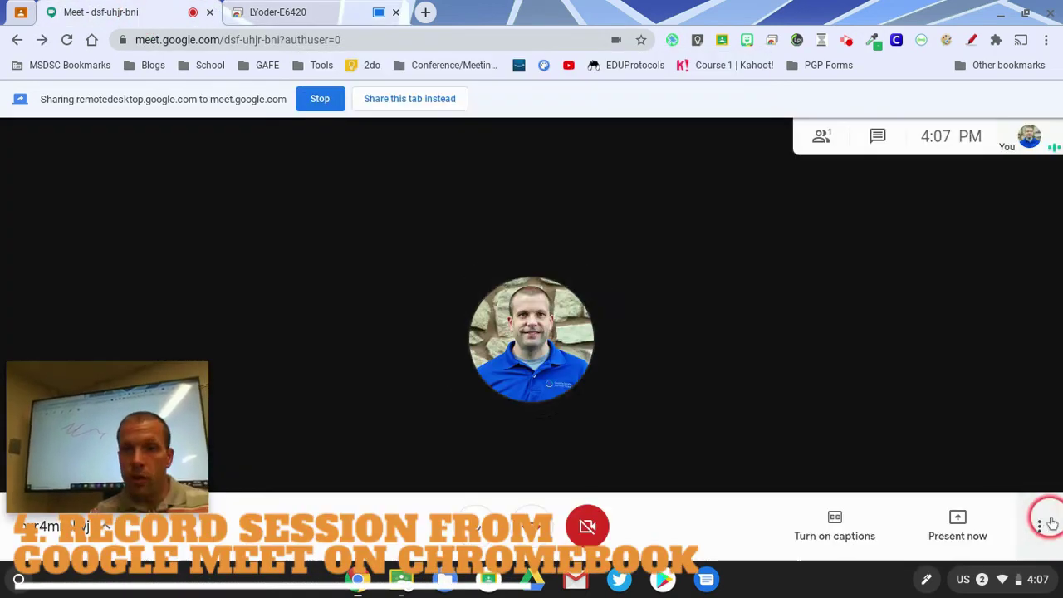
{"action": "left_click", "coordinate": [1040, 526]}
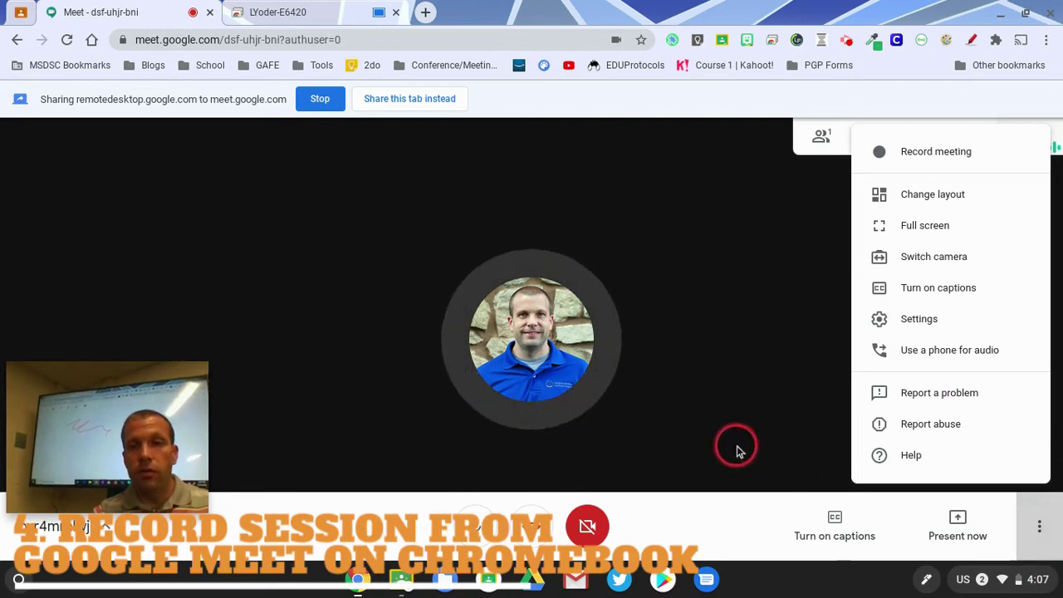
{"action": "left_click", "coordinate": [934, 150]}
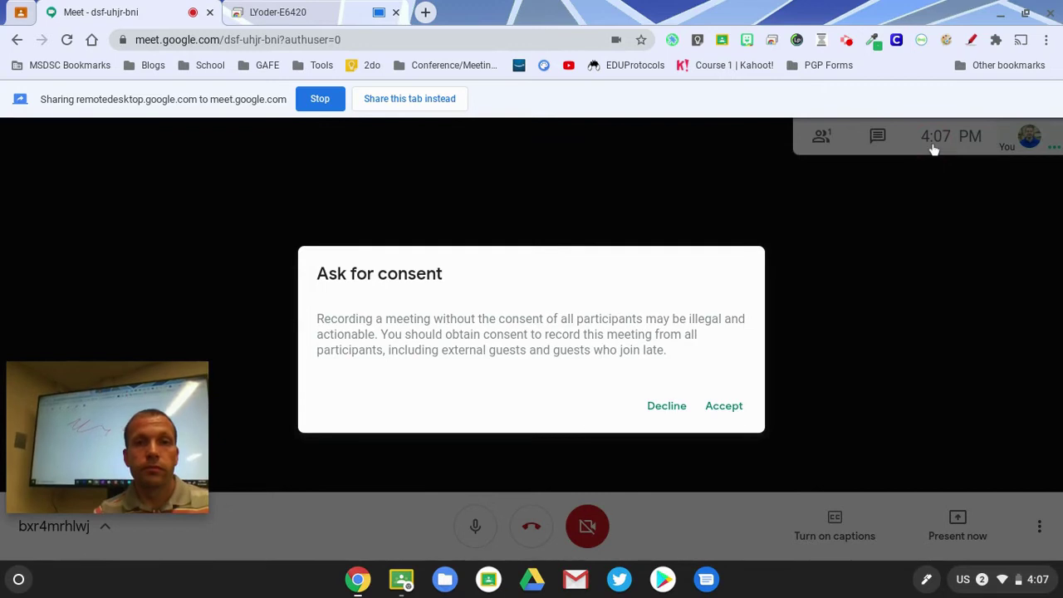
{"action": "left_click", "coordinate": [729, 408]}
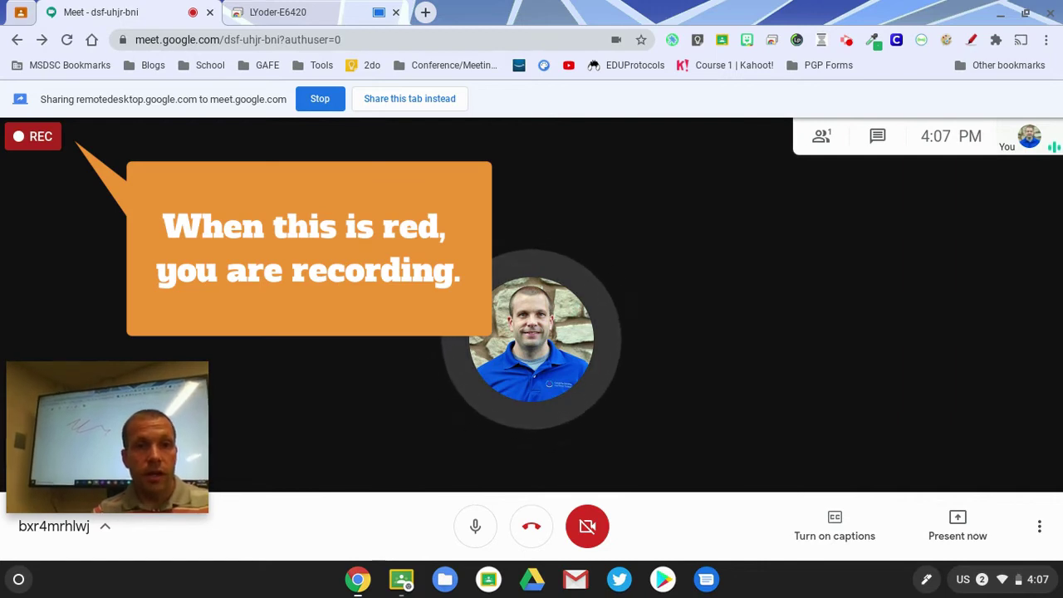
{"action": "key", "text": "ctrl+Tab"}
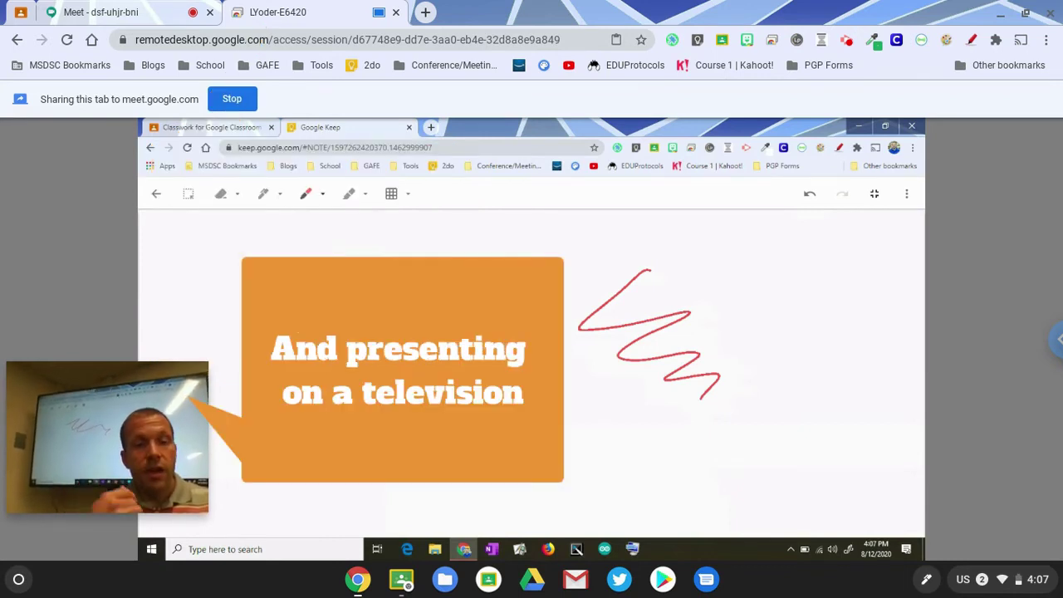
Draw two more red squiggles on the Keep canvas and make the remote desktop full-screen.
{"action": "mouse_move", "coordinate": [286, 353]}
{"action": "left_mouse_down"}
{"action": "mouse_move", "coordinate": [310, 384]}
{"action": "mouse_move", "coordinate": [507, 454]}
{"action": "left_mouse_up"}
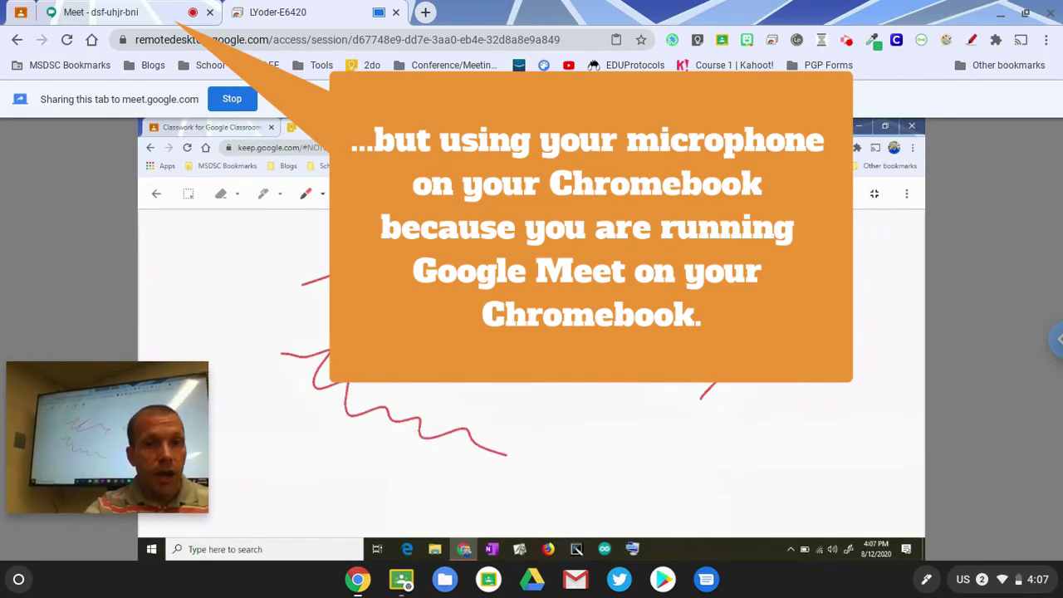
{"action": "left_click_drag", "start_coordinate": [548, 409], "coordinate": [657, 458]}
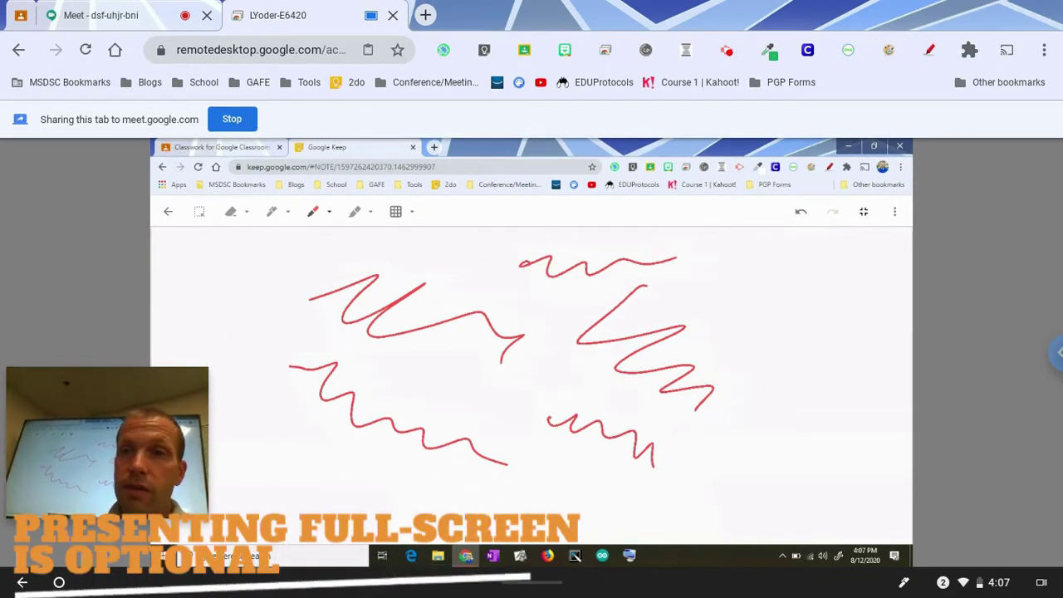
{"action": "key", "text": "alt+f"}
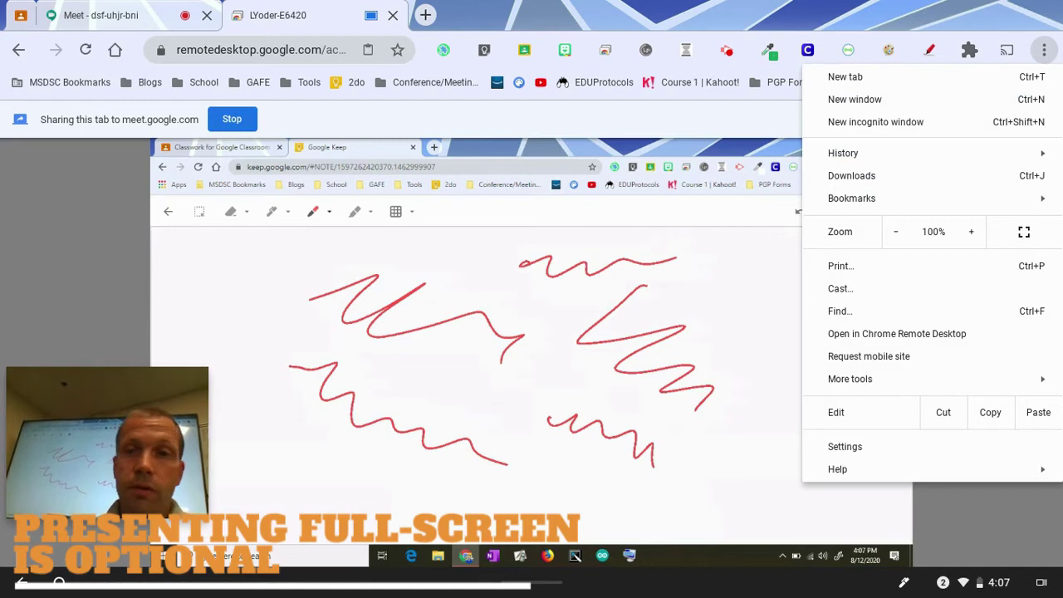
{"action": "key", "text": "F11"}
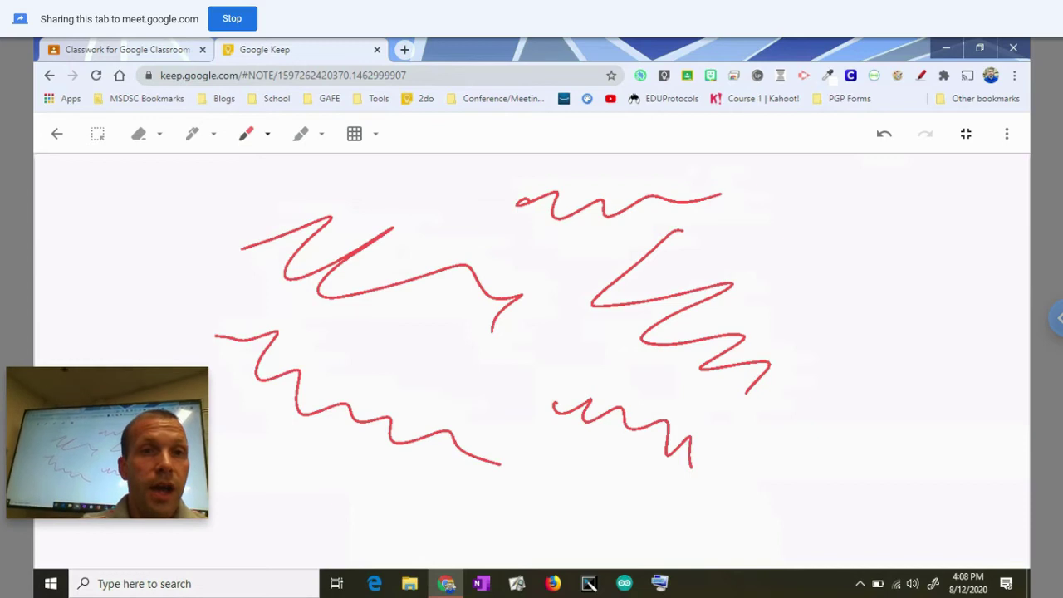
Start a new blank Keep drawing page and draw a red zigzag on it.
{"action": "left_click", "coordinate": [1007, 134]}
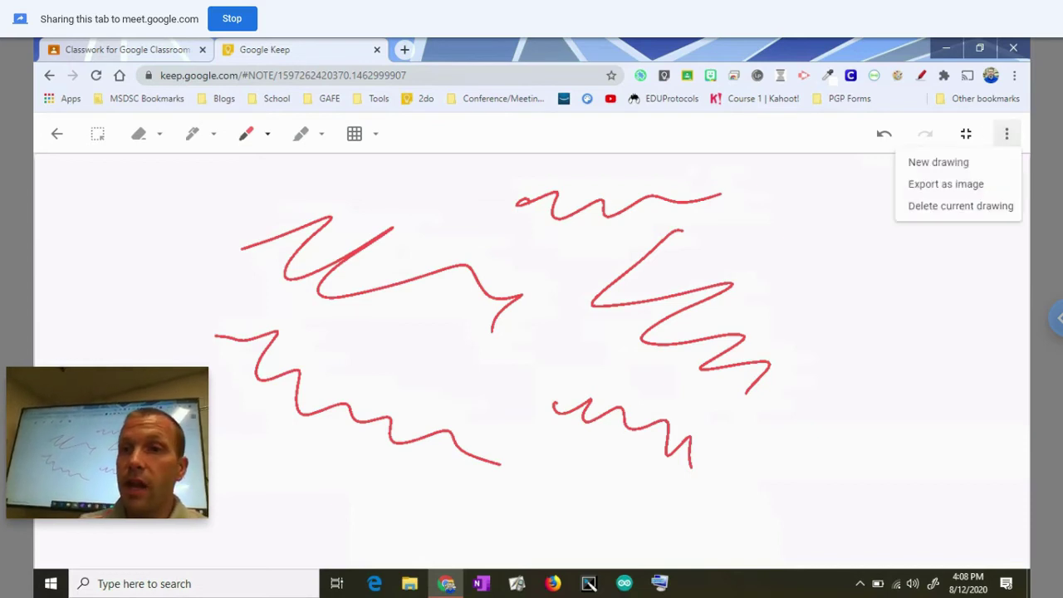
{"action": "left_click", "coordinate": [945, 162]}
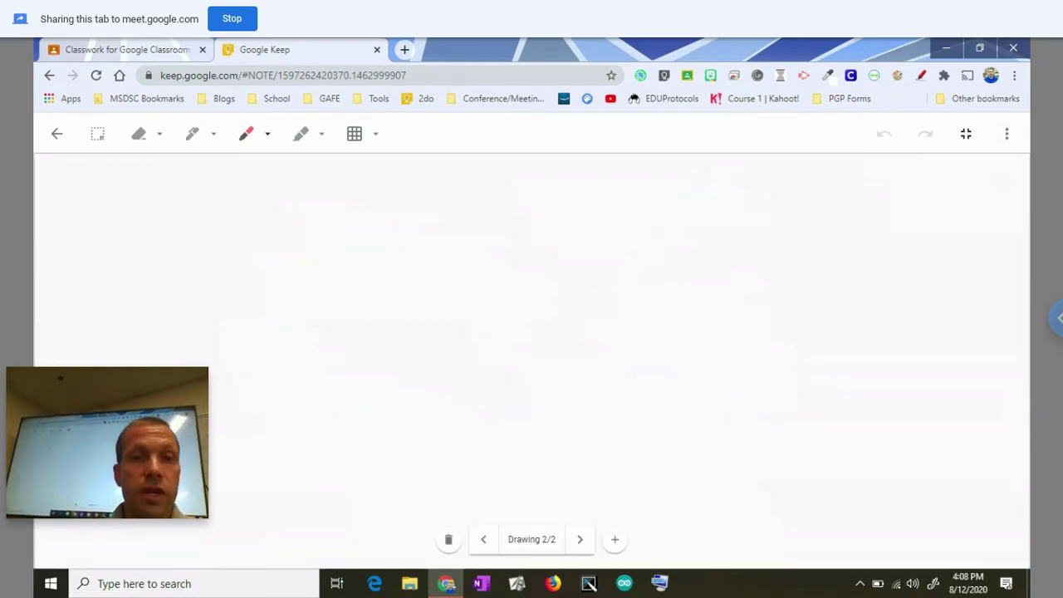
{"action": "mouse_move", "coordinate": [468, 291]}
{"action": "left_mouse_down"}
{"action": "mouse_move", "coordinate": [444, 318]}
{"action": "mouse_move", "coordinate": [728, 393]}
{"action": "left_mouse_up"}
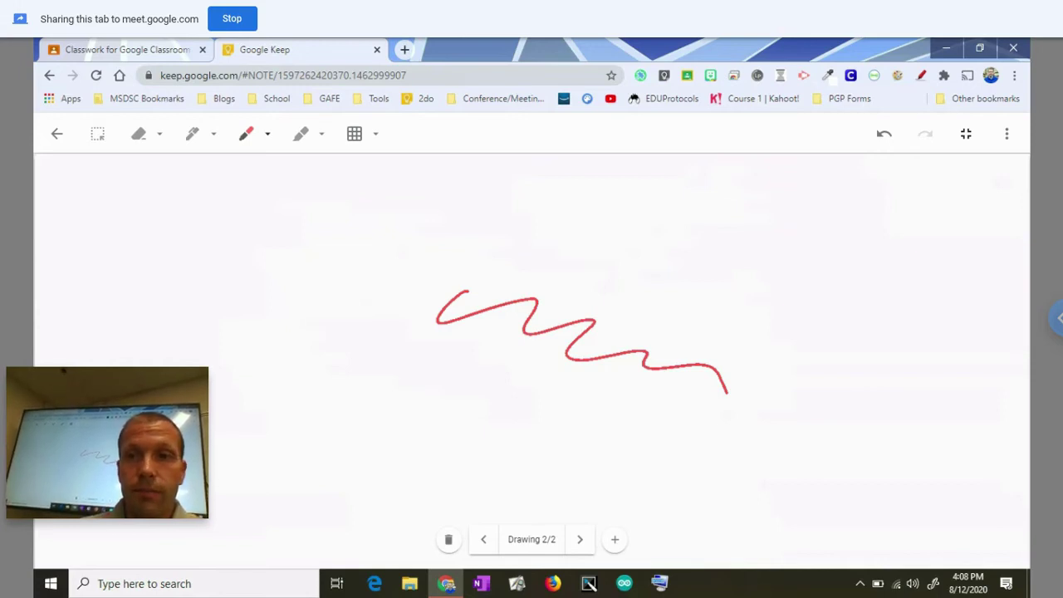
Leave full-screen view and return to the Meet call tab.
{"action": "left_click", "coordinate": [1056, 317]}
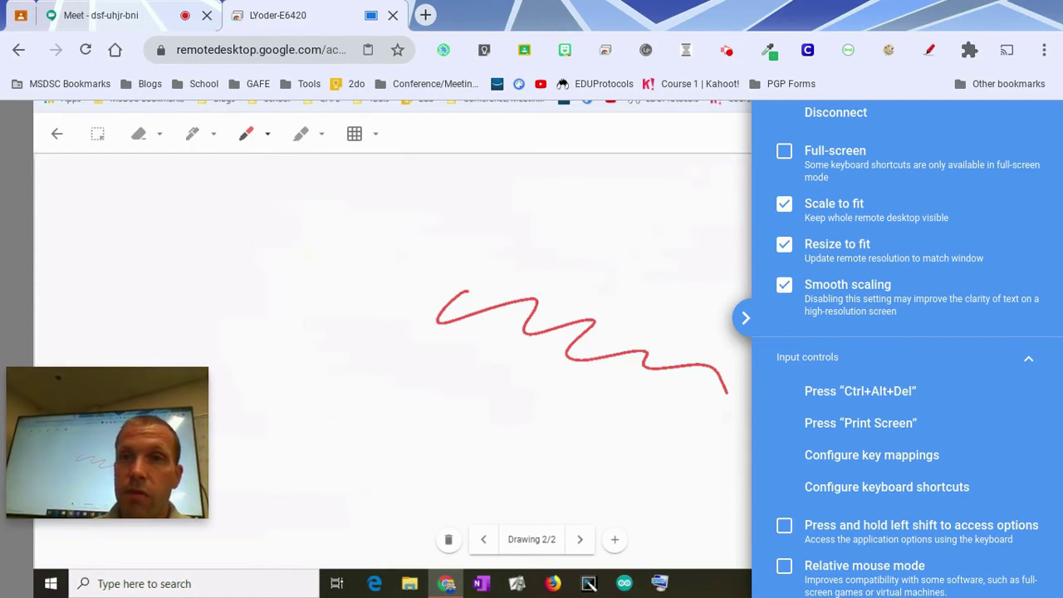
{"action": "left_click", "coordinate": [1044, 50]}
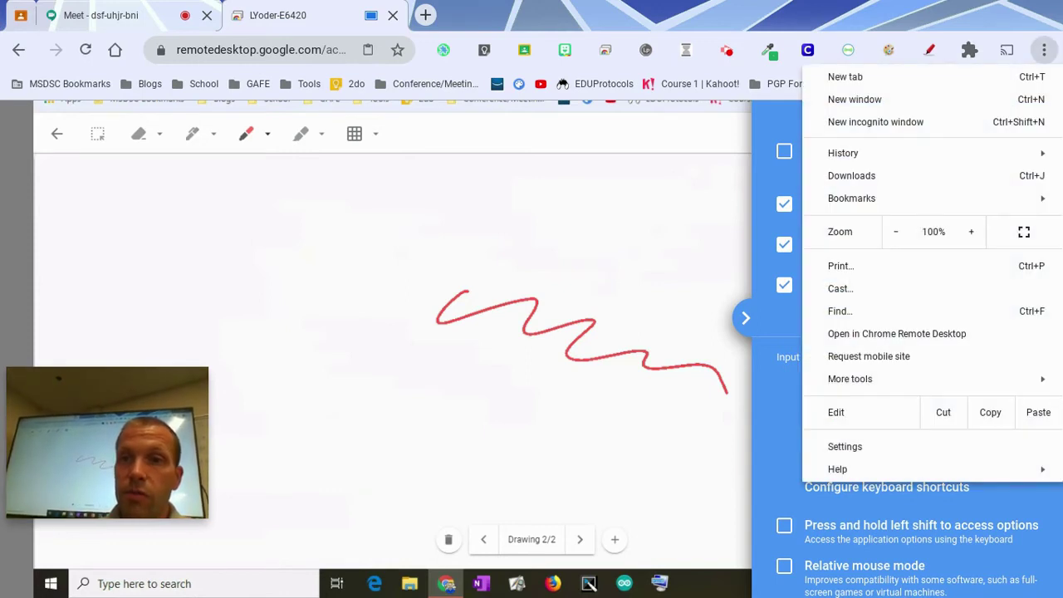
{"action": "left_click", "coordinate": [1024, 232]}
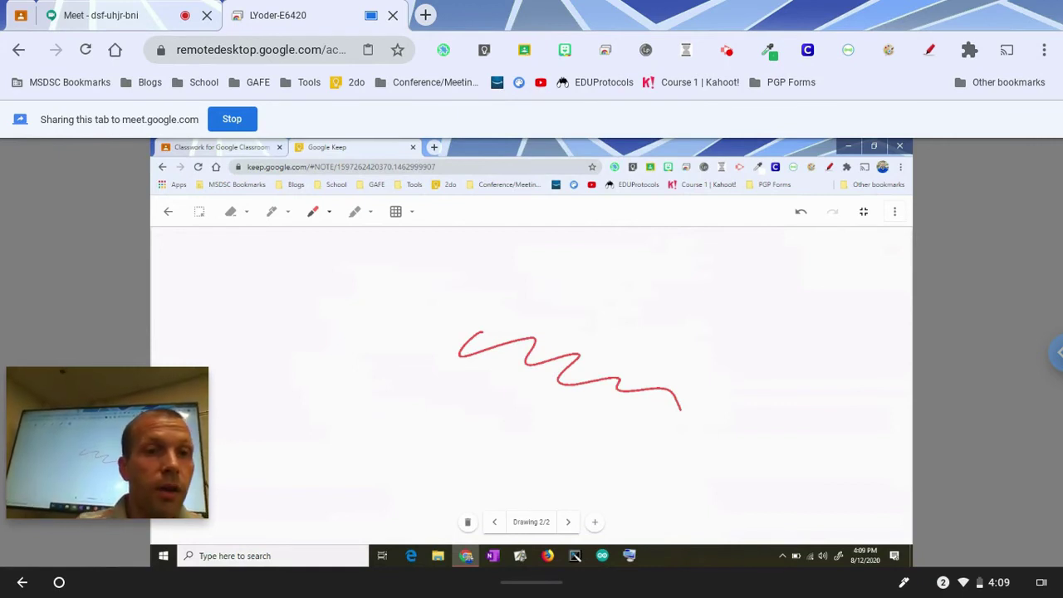
{"action": "key", "text": "ctrl+shift+Tab"}
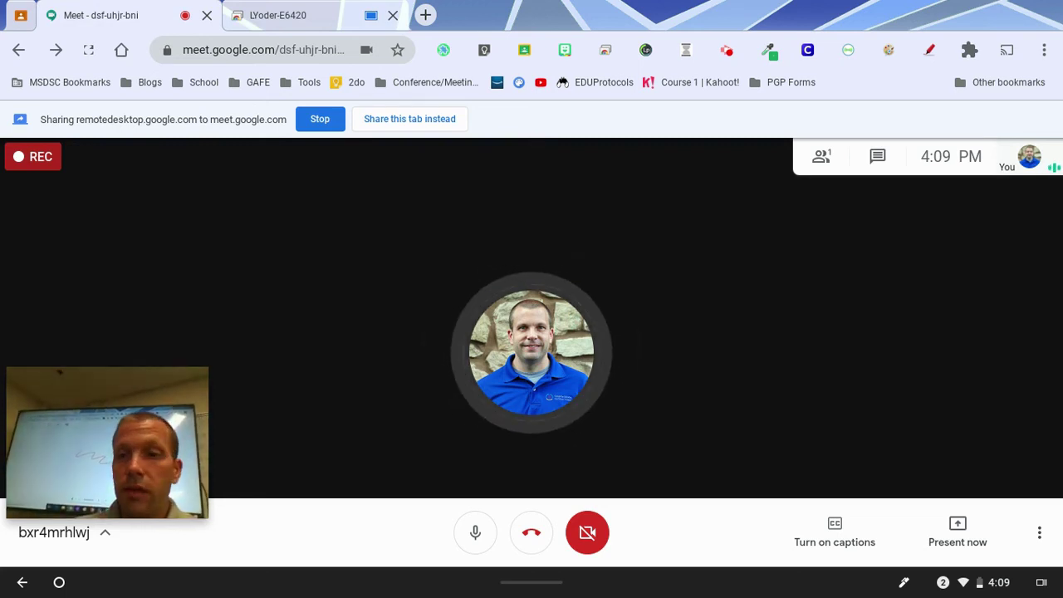
Stop and confirm ending the meeting recording, then open a new browser tab.
{"action": "left_click", "coordinate": [1039, 533]}
{"action": "left_click", "coordinate": [934, 171]}
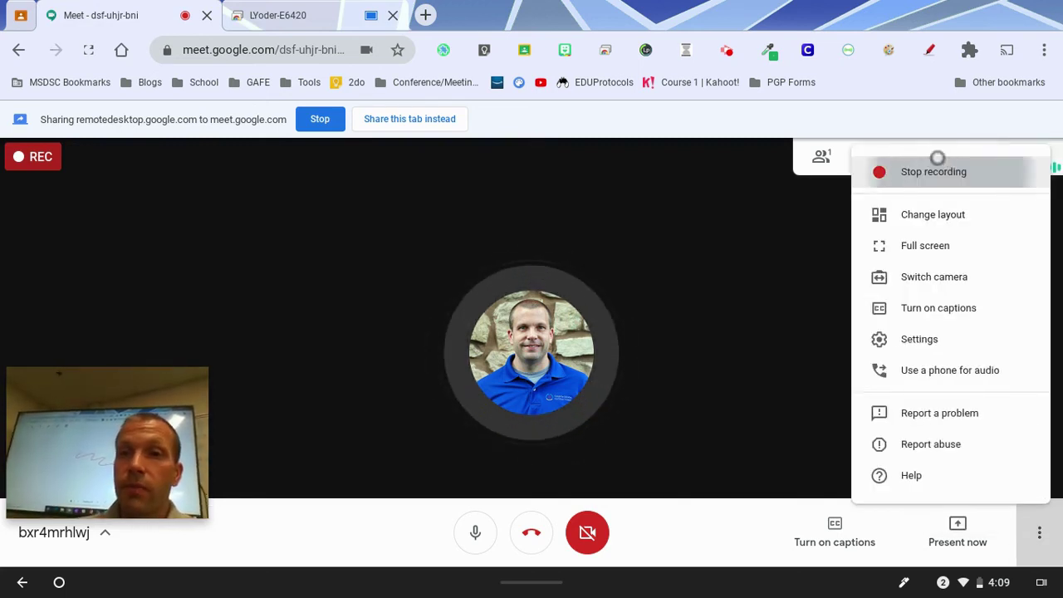
{"action": "left_click", "coordinate": [623, 403]}
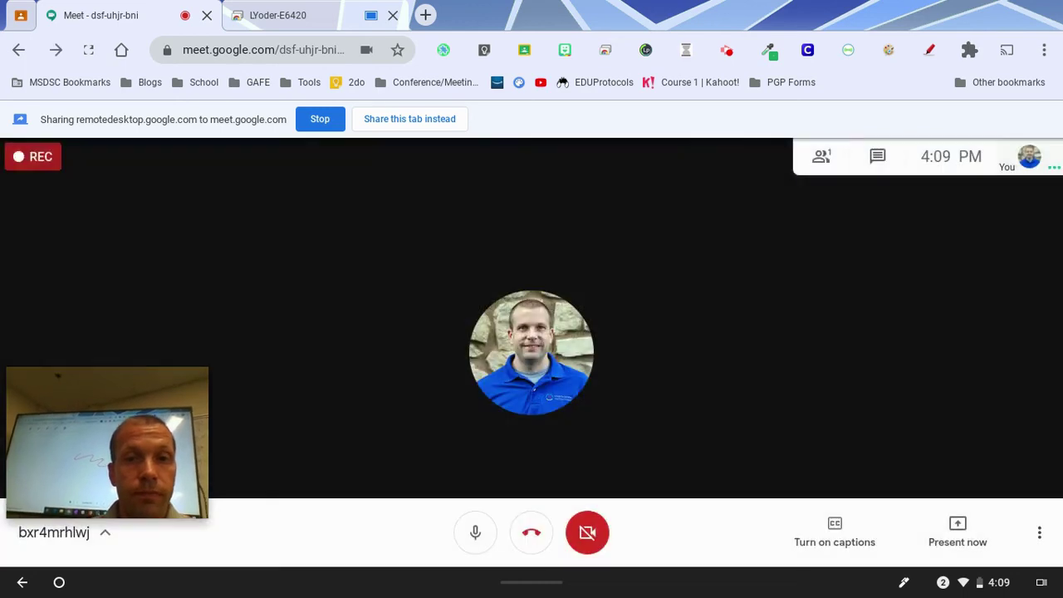
{"action": "left_click", "coordinate": [240, 13]}
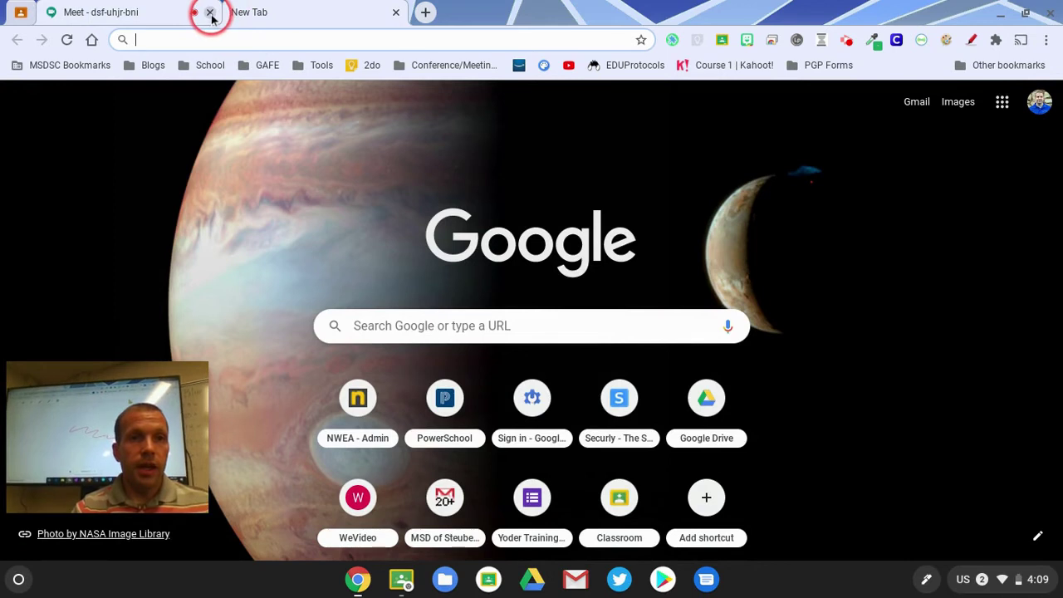
Close the Meet call tab and load Google Drive from the address bar.
{"action": "left_click", "coordinate": [210, 12]}
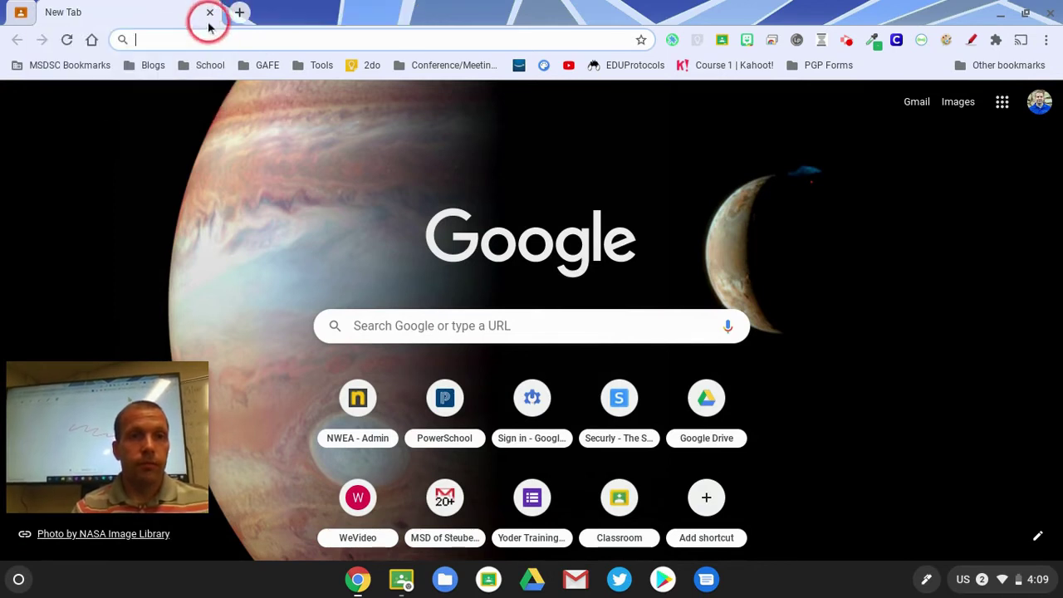
{"action": "left_click", "coordinate": [192, 36]}
{"action": "type", "text": "drive.google.com"}
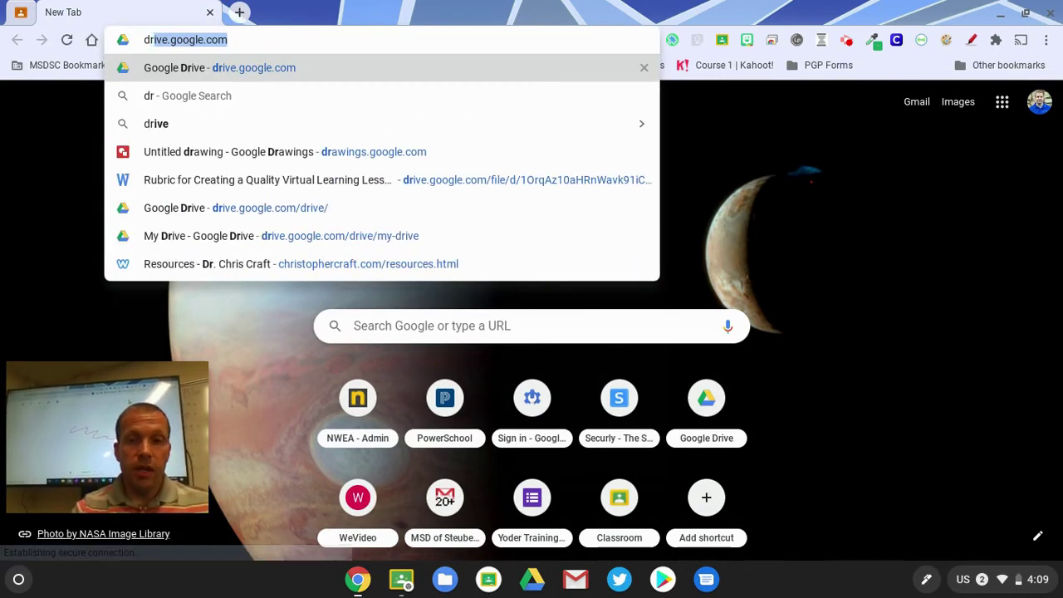
{"action": "key", "text": "Return"}
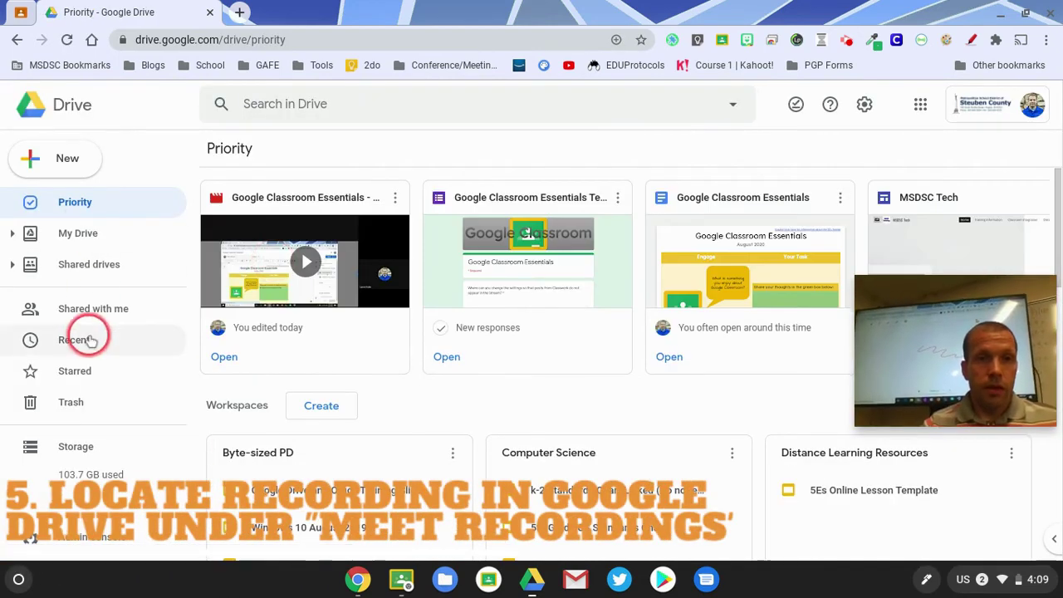
Open My Drive's Meet Recordings folder and sort it by last modified, newest first.
{"action": "left_click", "coordinate": [75, 234]}
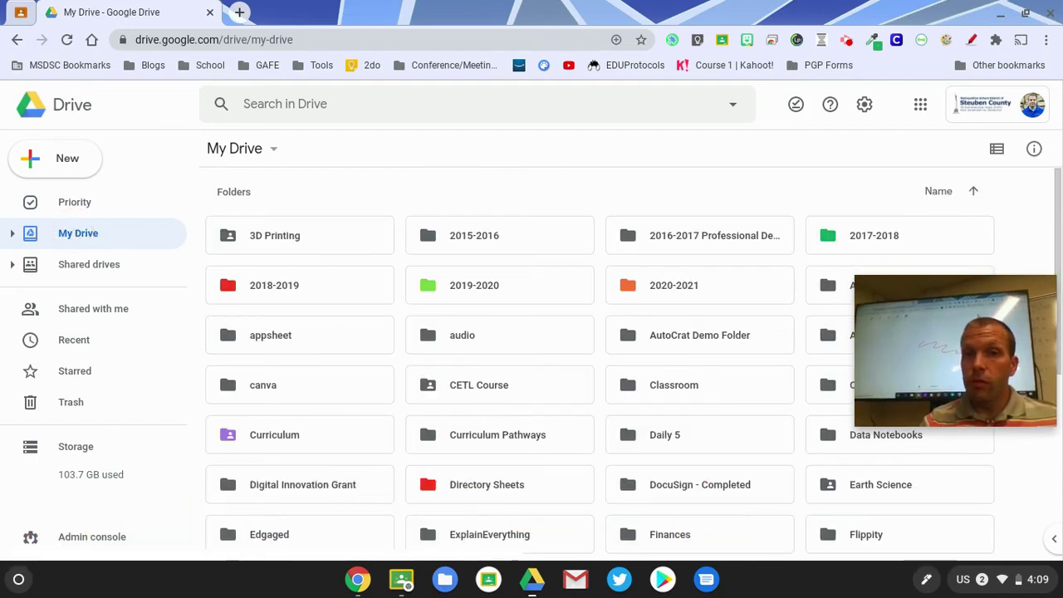
{"action": "left_click", "coordinate": [482, 339]}
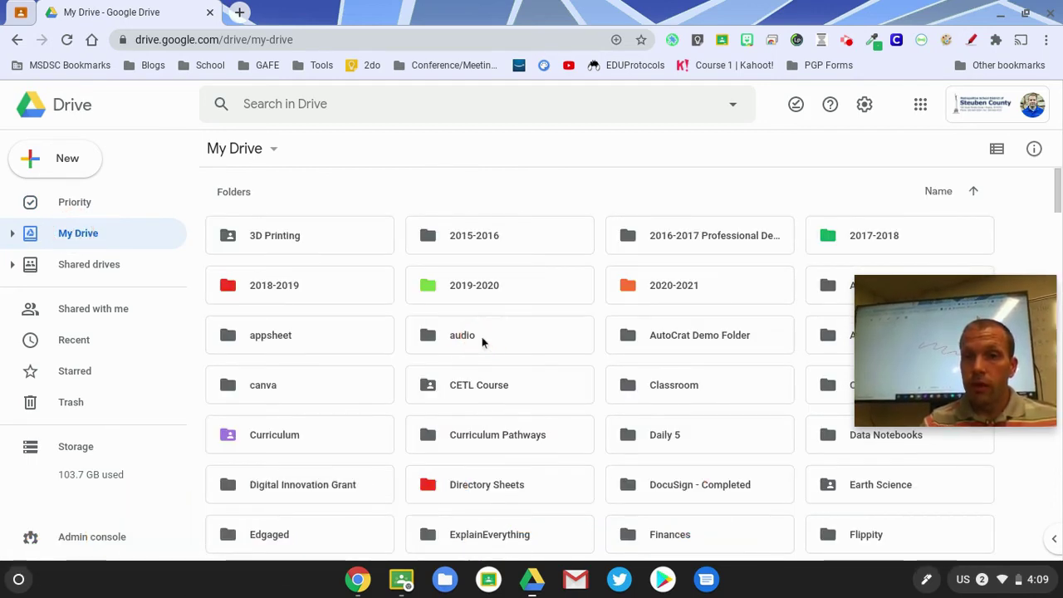
{"action": "scroll", "coordinate": [712, 482], "scroll_direction": "down", "scroll_amount": 3}
{"action": "scroll", "coordinate": [719, 485], "scroll_direction": "down", "scroll_amount": 2}
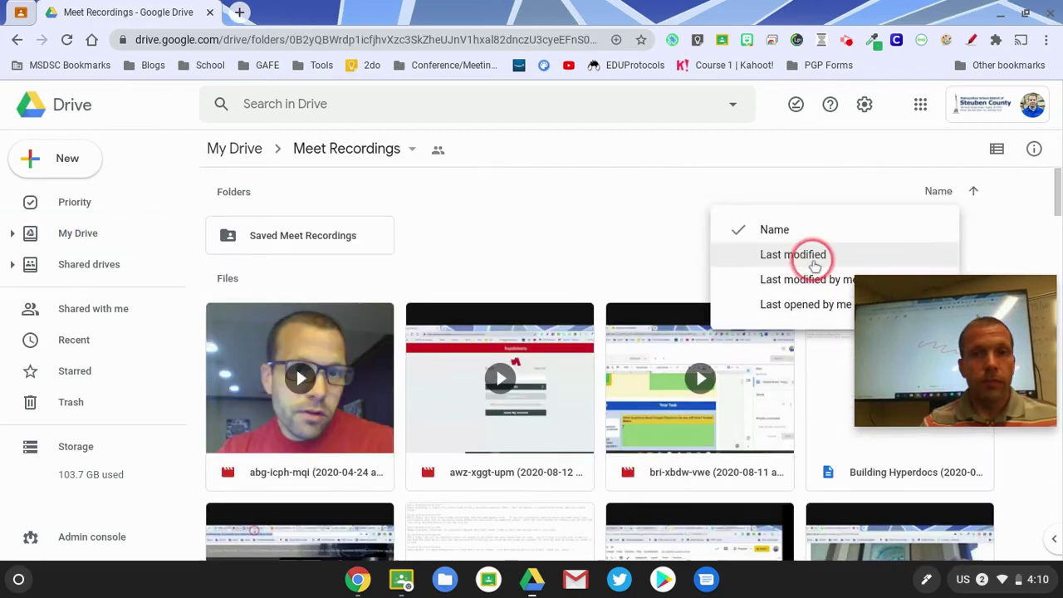
{"action": "left_click", "coordinate": [816, 266]}
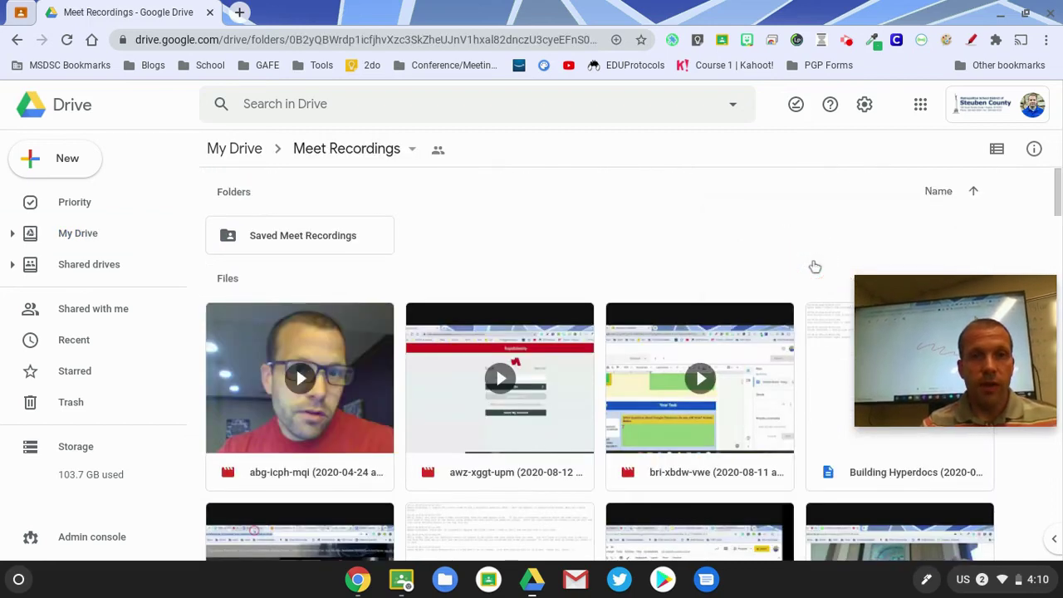
{"action": "left_click", "coordinate": [426, 230]}
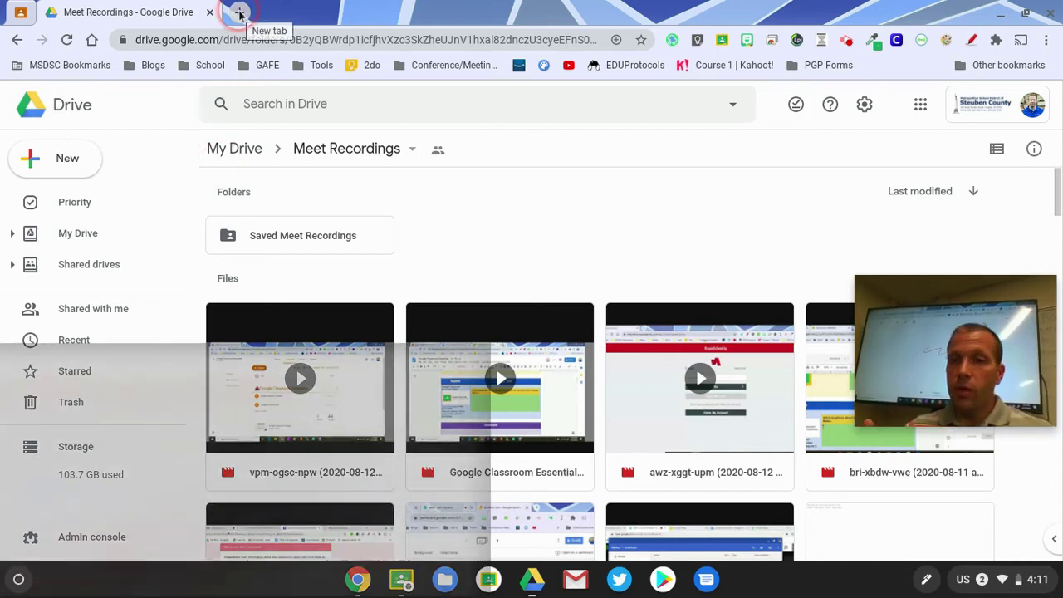
Reconnect to the remote computer in Chrome Remote Desktop and open the Classroom class's Meet link.
{"action": "left_click", "coordinate": [772, 39]}
{"action": "left_click", "coordinate": [442, 330]}
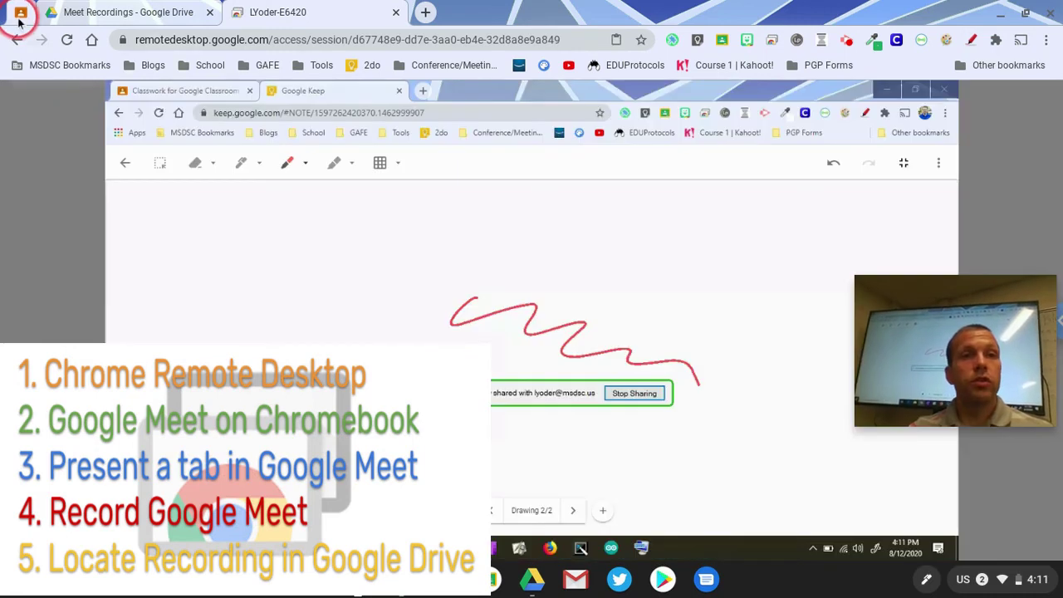
{"action": "left_click", "coordinate": [20, 18]}
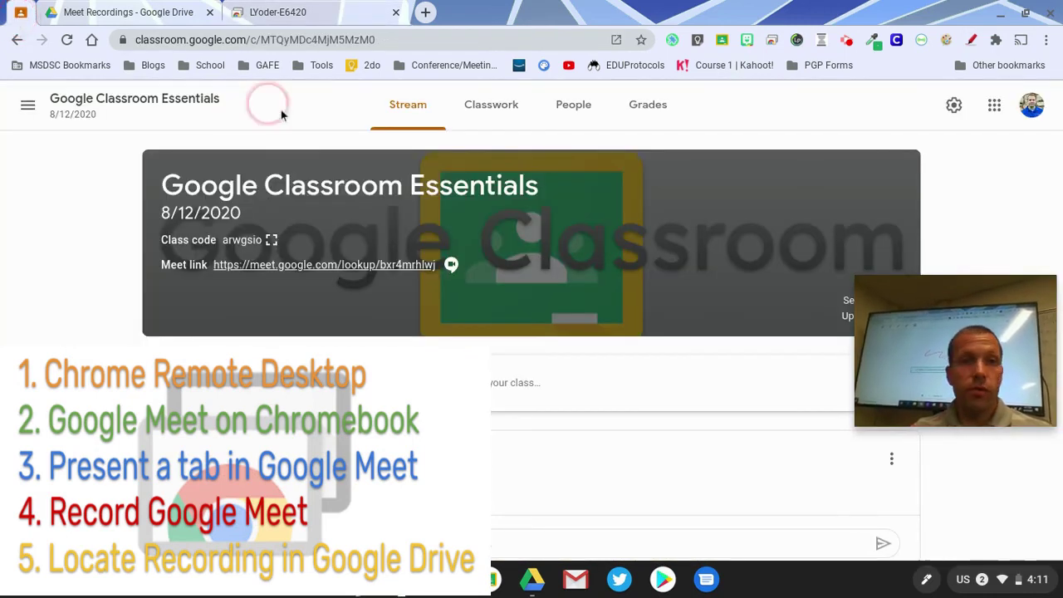
{"action": "left_click", "coordinate": [357, 265]}
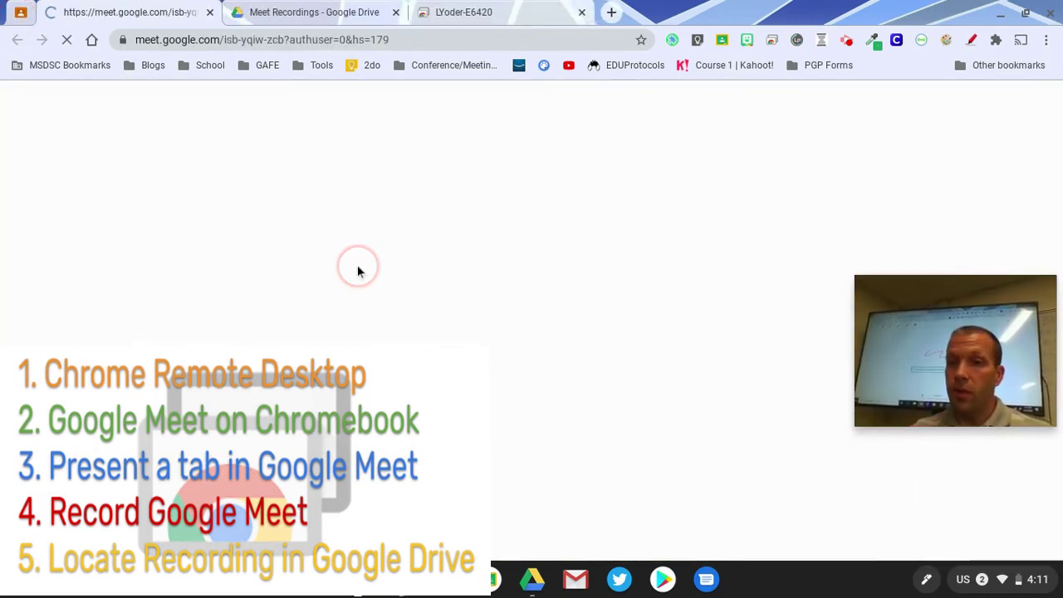
Join call isb-yqiw-zcb, dismiss the invitation details, and turn the camera off.
{"action": "left_click", "coordinate": [795, 407]}
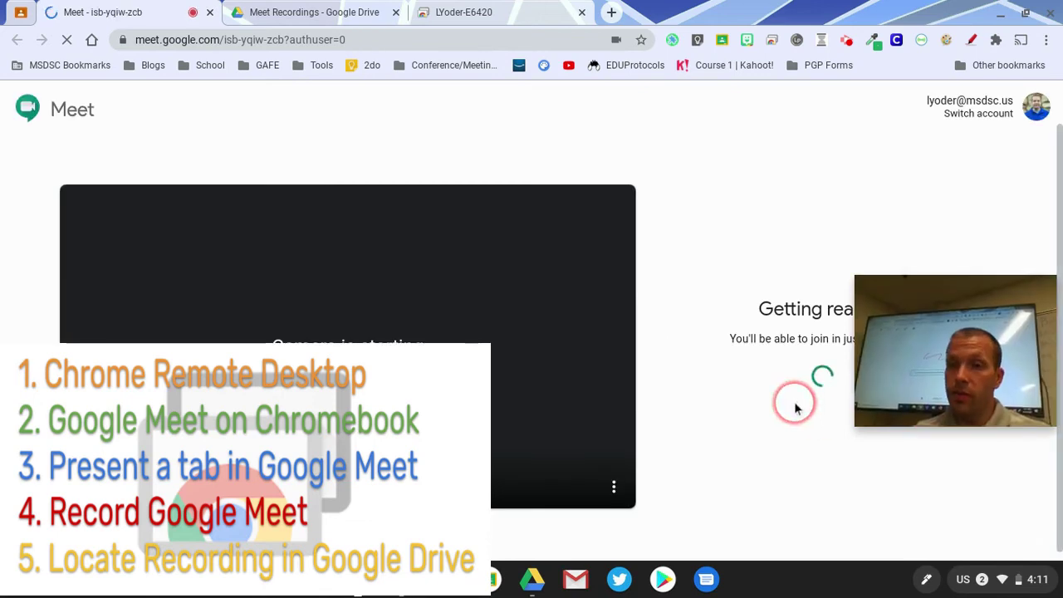
{"action": "left_click", "coordinate": [765, 346]}
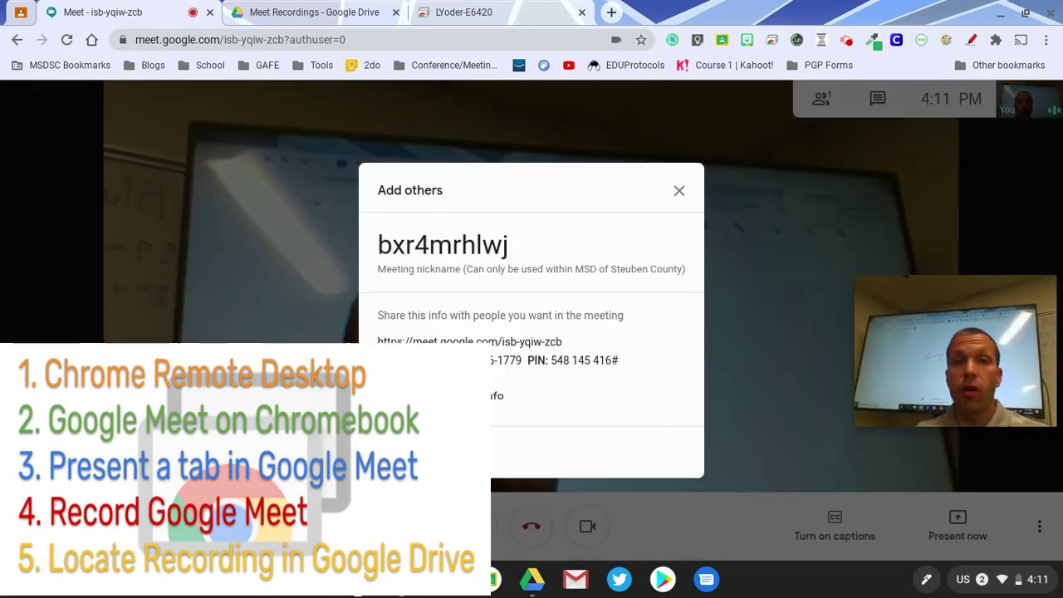
{"action": "left_click", "coordinate": [678, 190]}
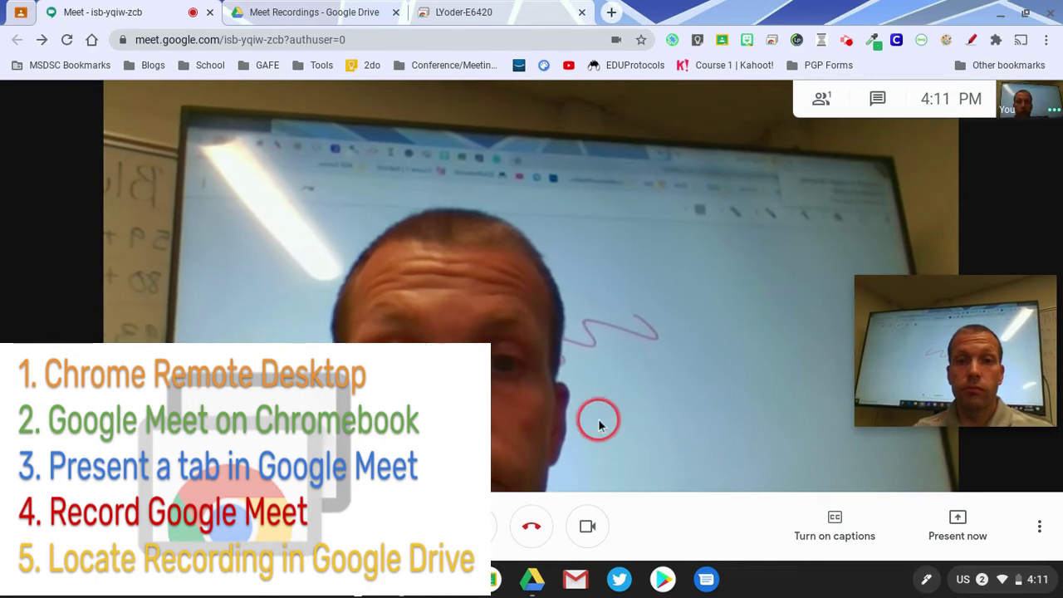
{"action": "left_click", "coordinate": [587, 525]}
{"action": "left_click", "coordinate": [960, 521]}
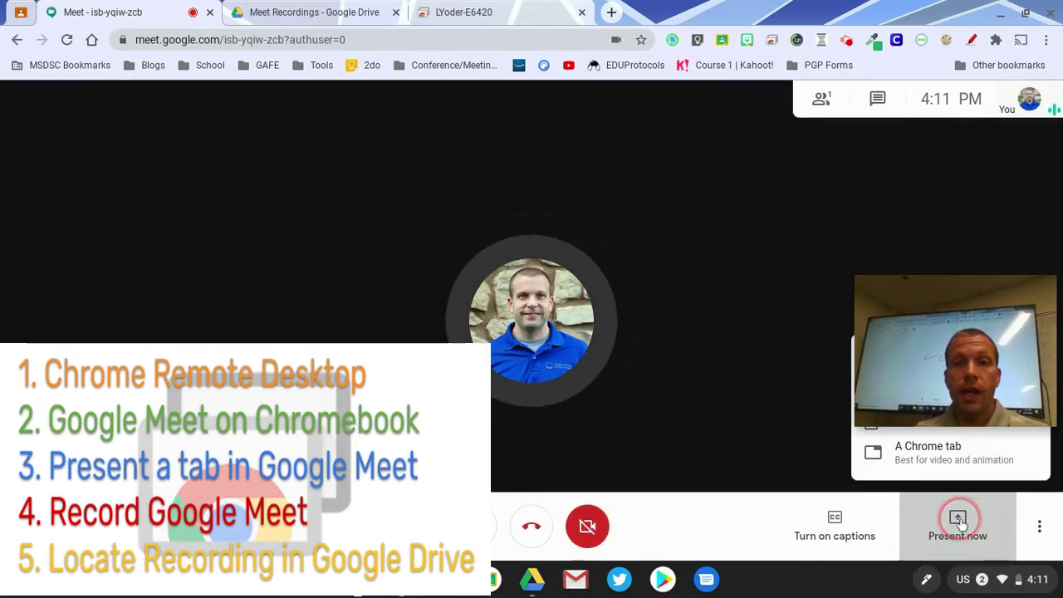
Present the remote desktop Chrome tab to everyone in the Meet call.
{"action": "left_click", "coordinate": [941, 462]}
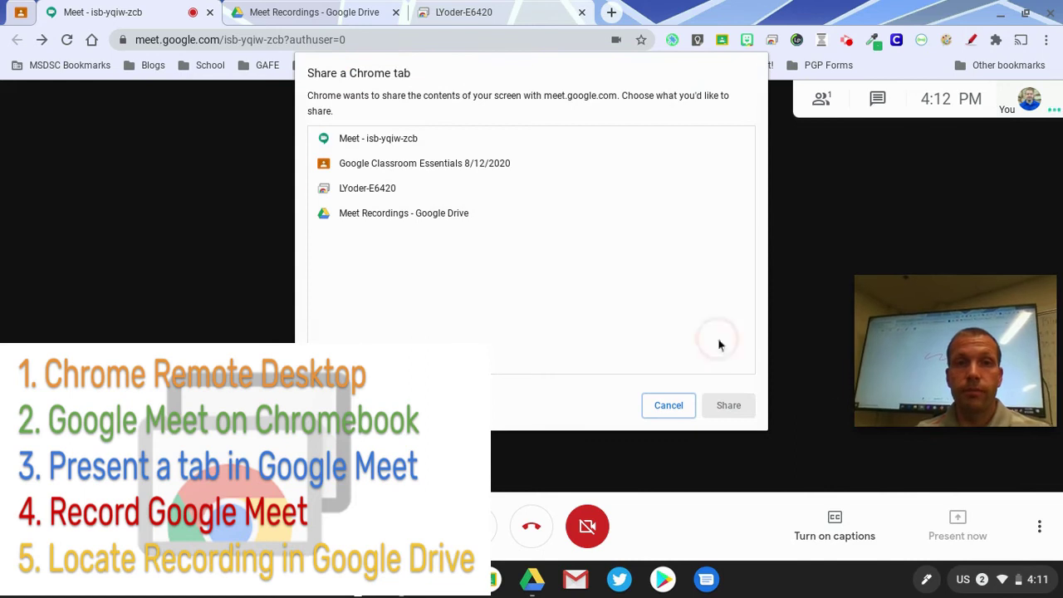
{"action": "left_click", "coordinate": [341, 190]}
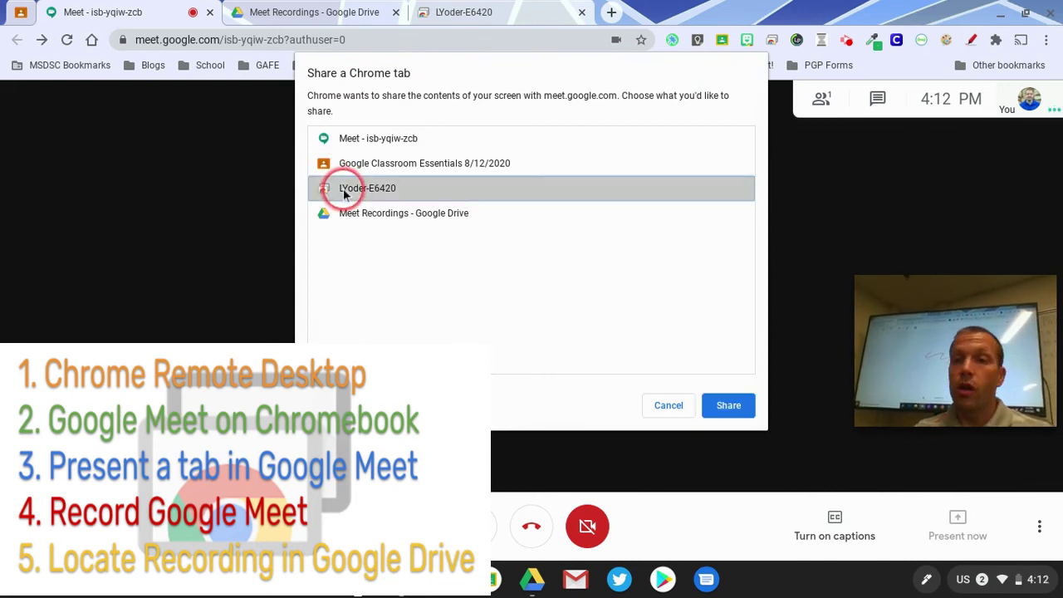
{"action": "left_click", "coordinate": [721, 408]}
{"action": "left_click", "coordinate": [106, 15]}
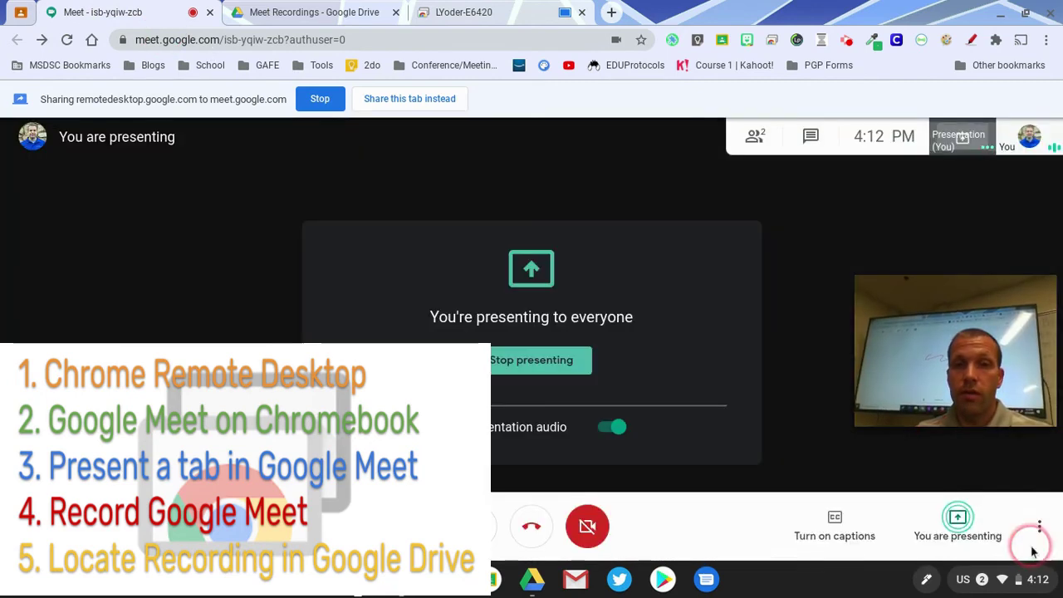
{"action": "left_click", "coordinate": [1038, 503]}
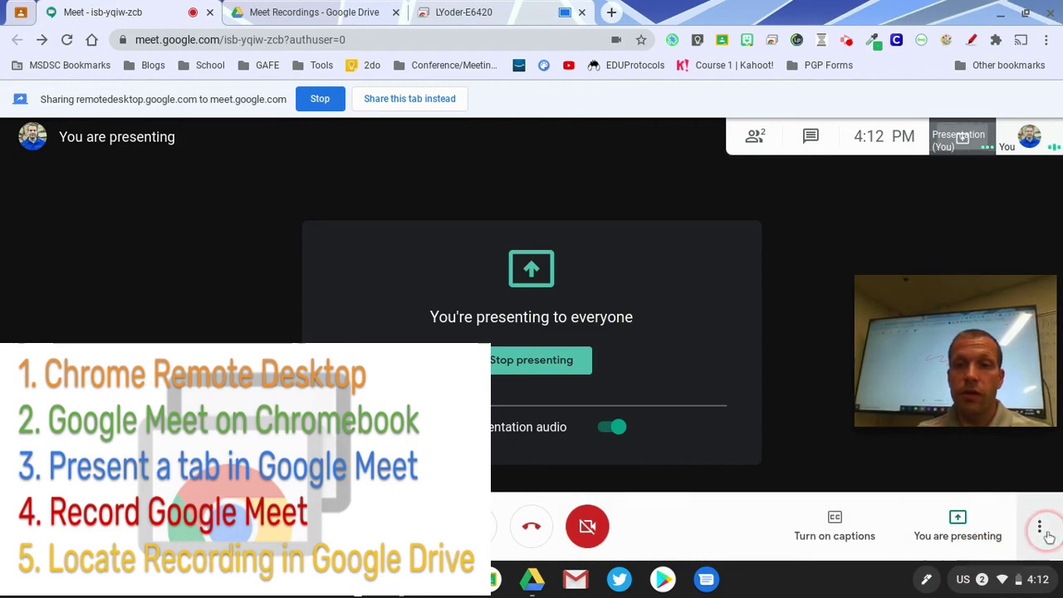
Start recording the meeting, accept the consent prompt, then view the remote desktop tab.
{"action": "left_click", "coordinate": [1042, 529]}
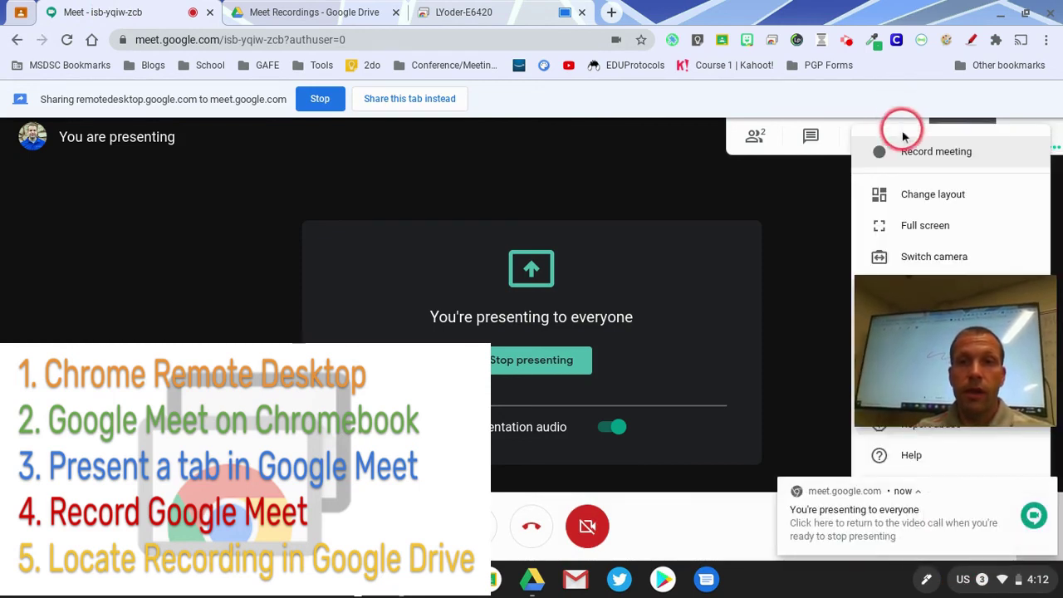
{"action": "left_click", "coordinate": [905, 154]}
{"action": "left_click", "coordinate": [720, 404]}
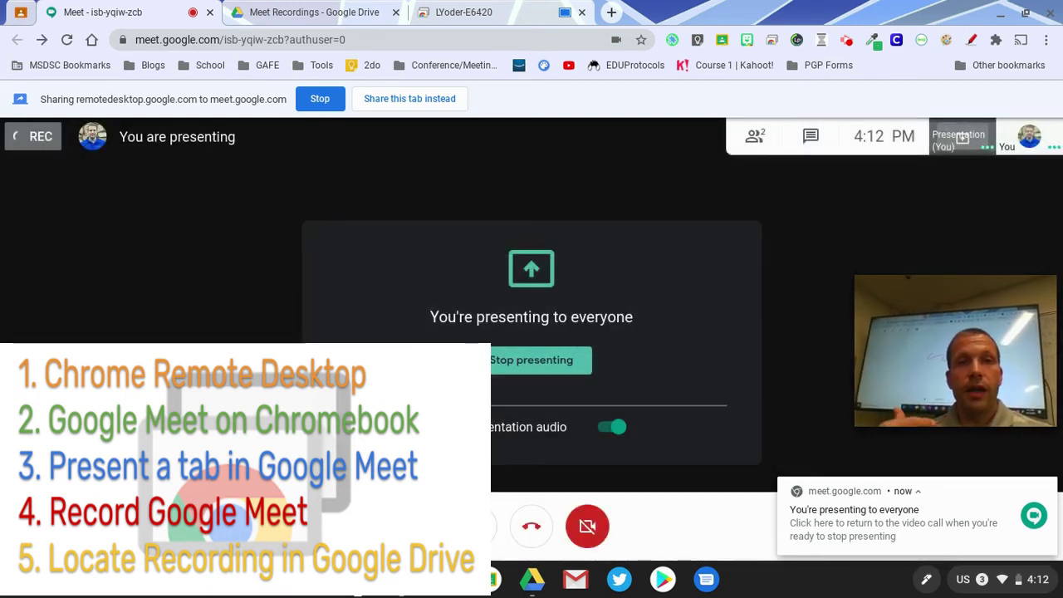
{"action": "left_click", "coordinate": [478, 12]}
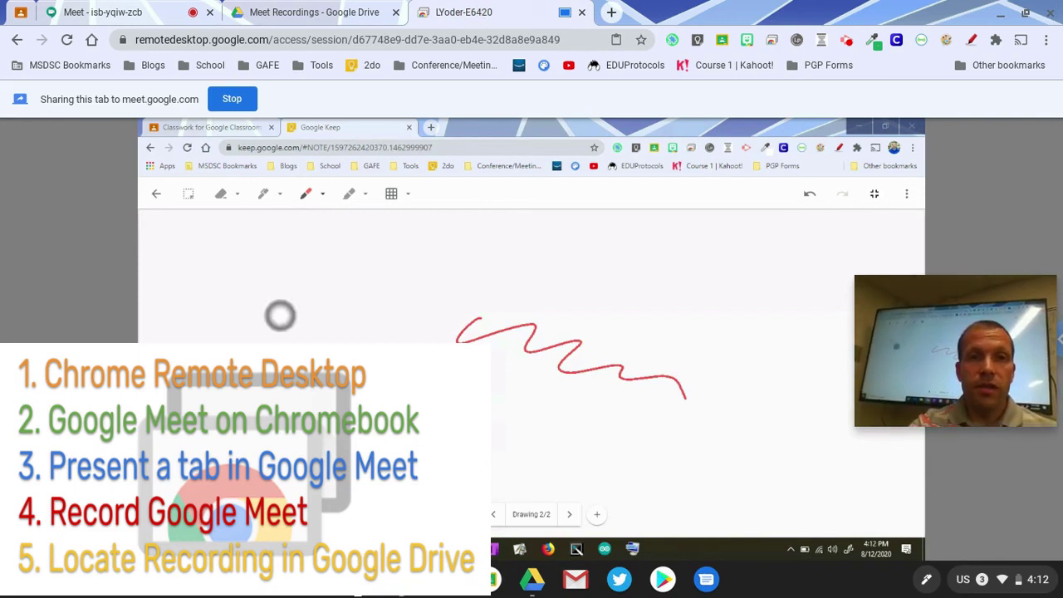
Draw a new red spiky stroke beside the existing zigzag on the Keep canvas.
{"action": "left_click_drag", "start_coordinate": [239, 280], "coordinate": [333, 343]}
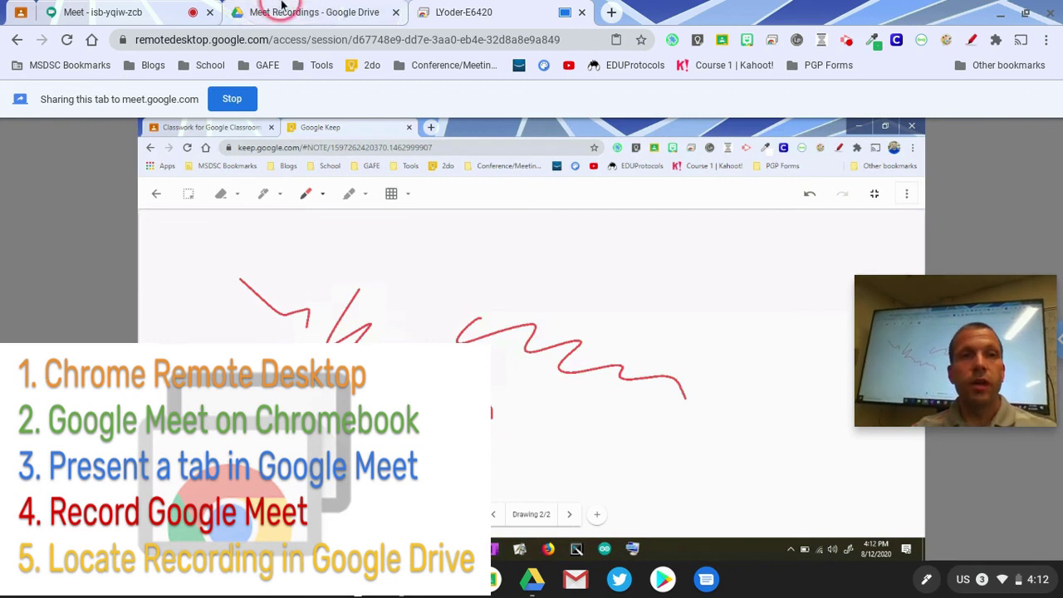
Go back to Meet call isb-yqiw-zcb and open More options to reach Stop recording.
{"action": "left_click", "coordinate": [154, 11]}
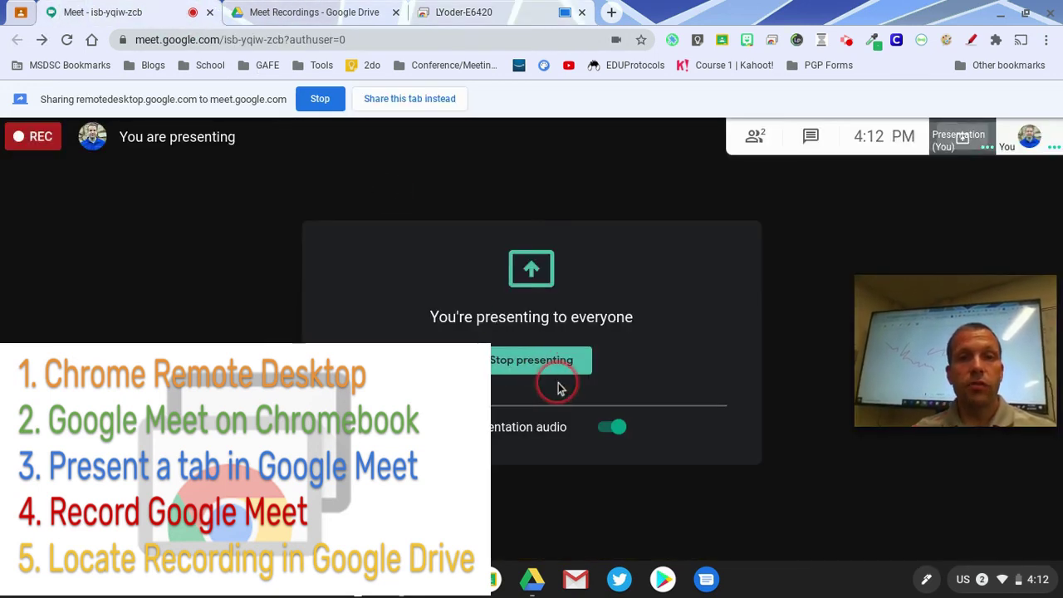
{"action": "mouse_move", "coordinate": [551, 385]}
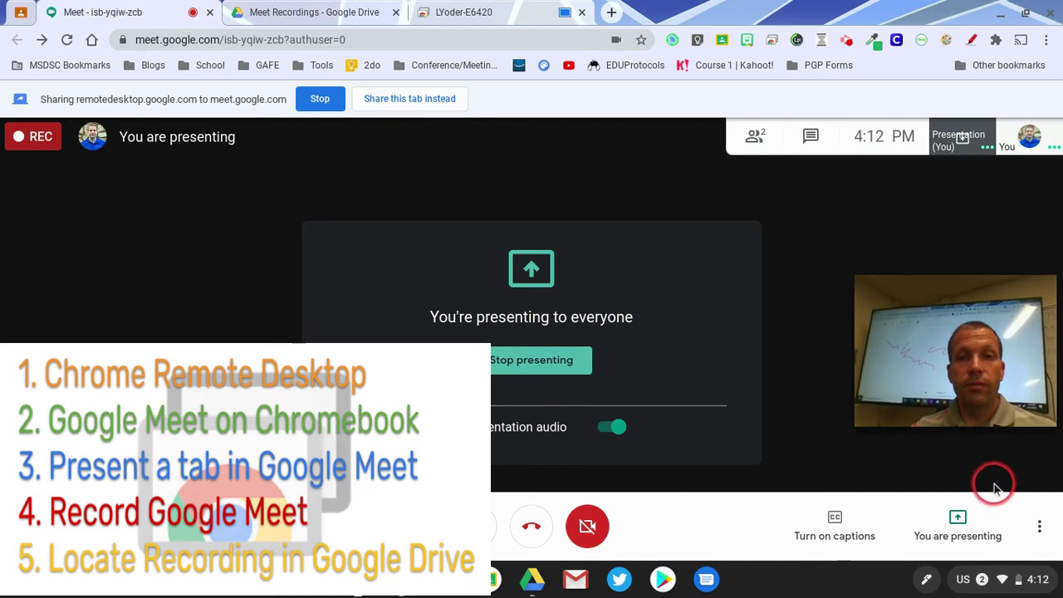
{"action": "left_click", "coordinate": [1038, 528]}
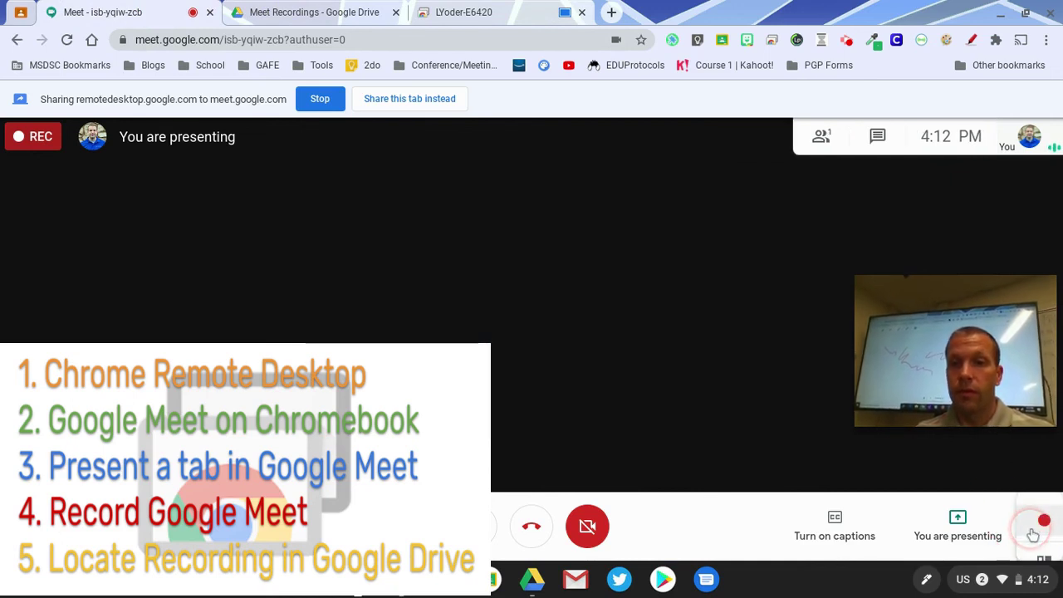